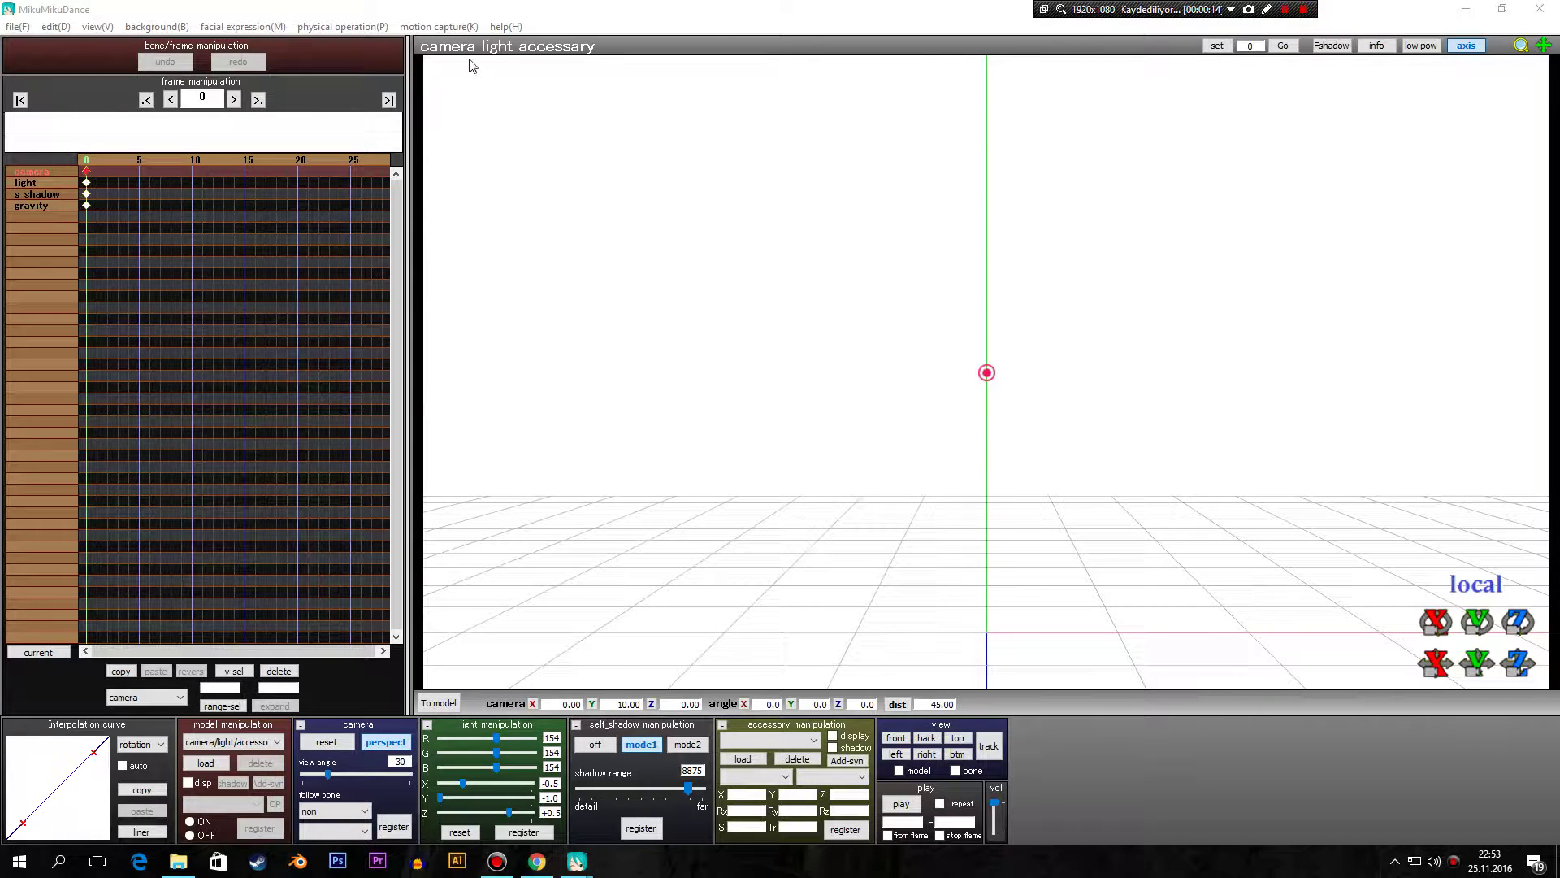
Switch the scene to a black background
left_click(157, 26)
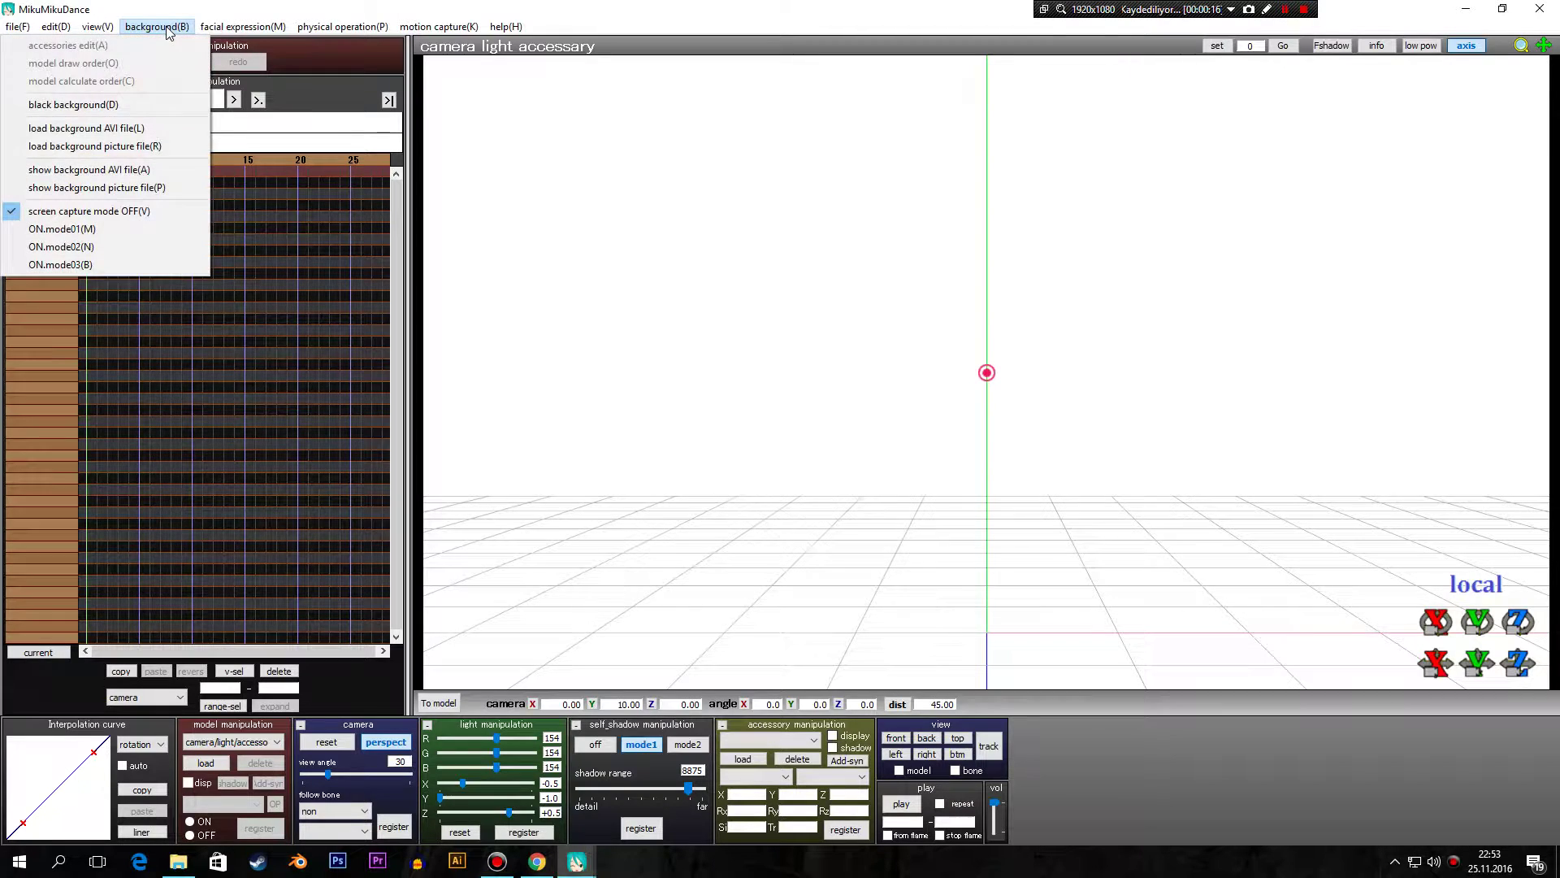
left_click(128, 104)
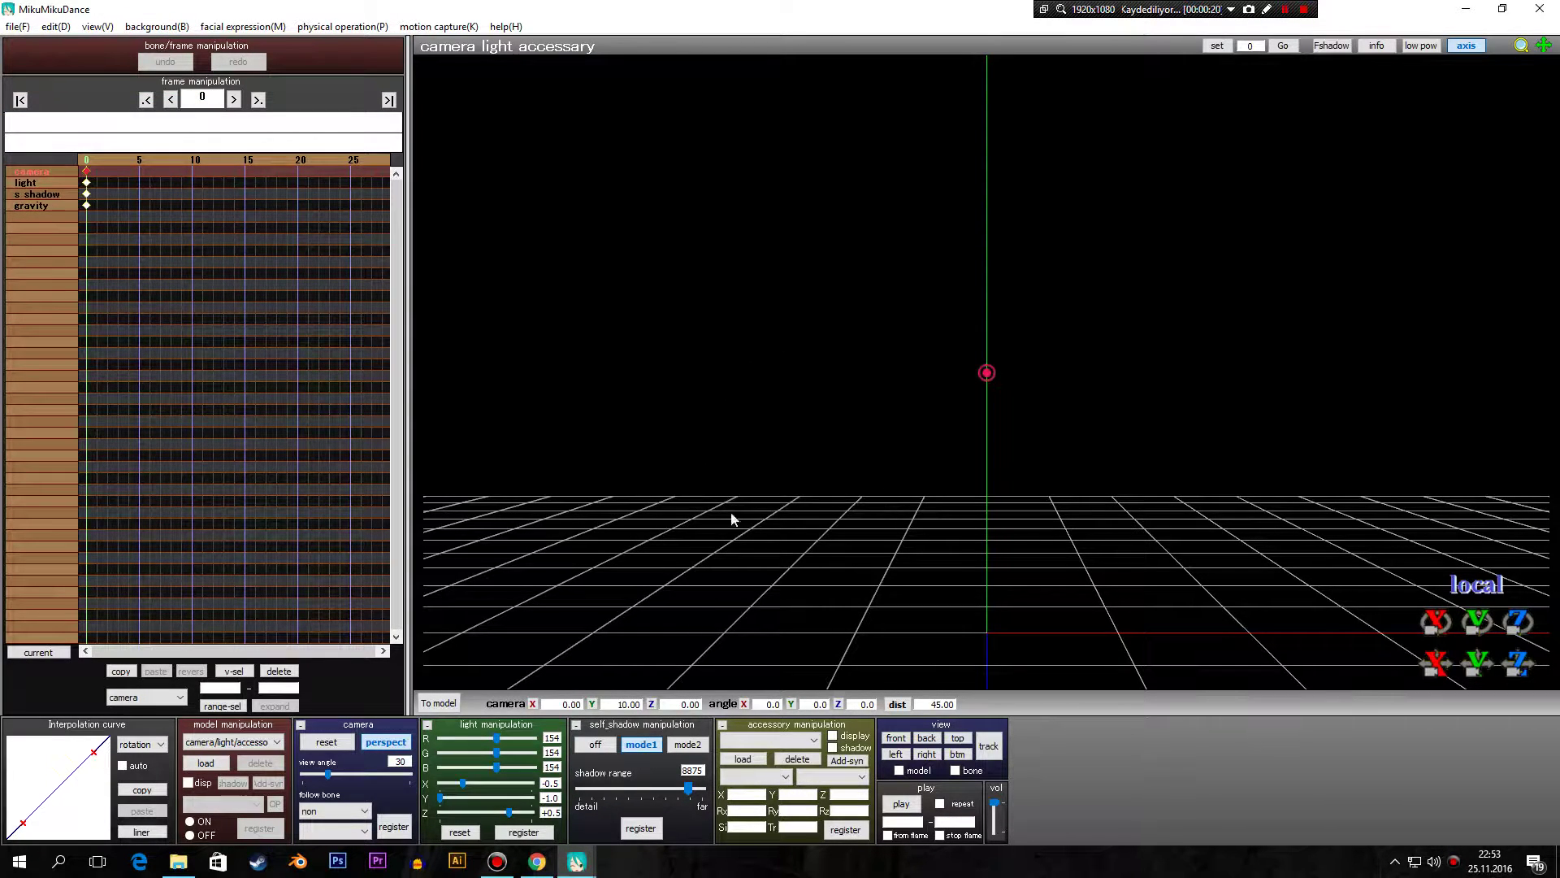
Load the Miku_Hatsune_metal.pmd model and return the editing target to camera/light/accessory
left_click(220, 768)
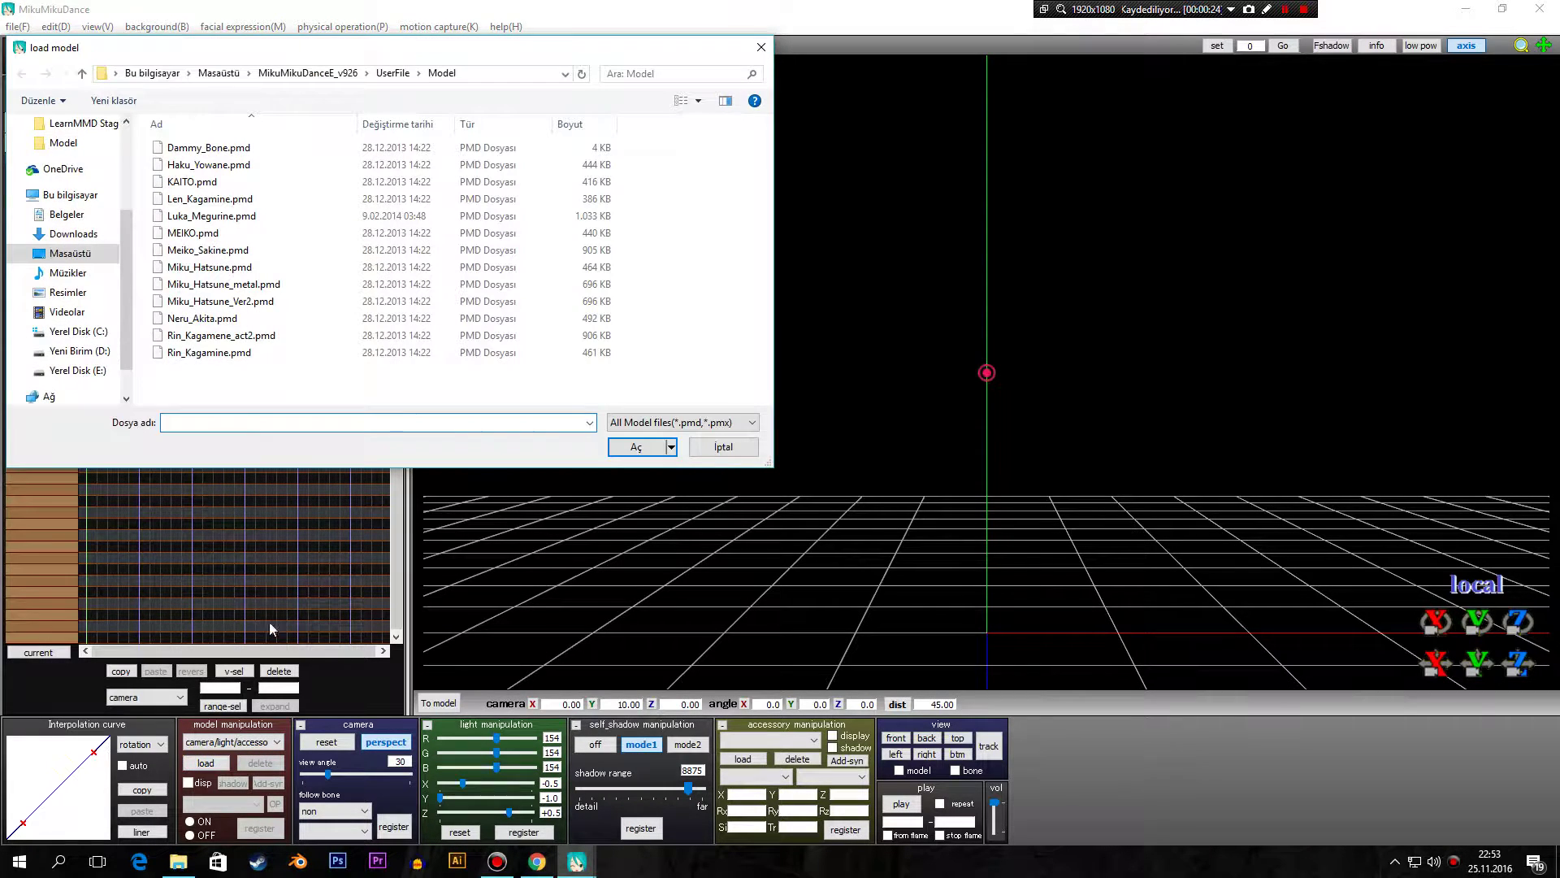
double_click(257, 284)
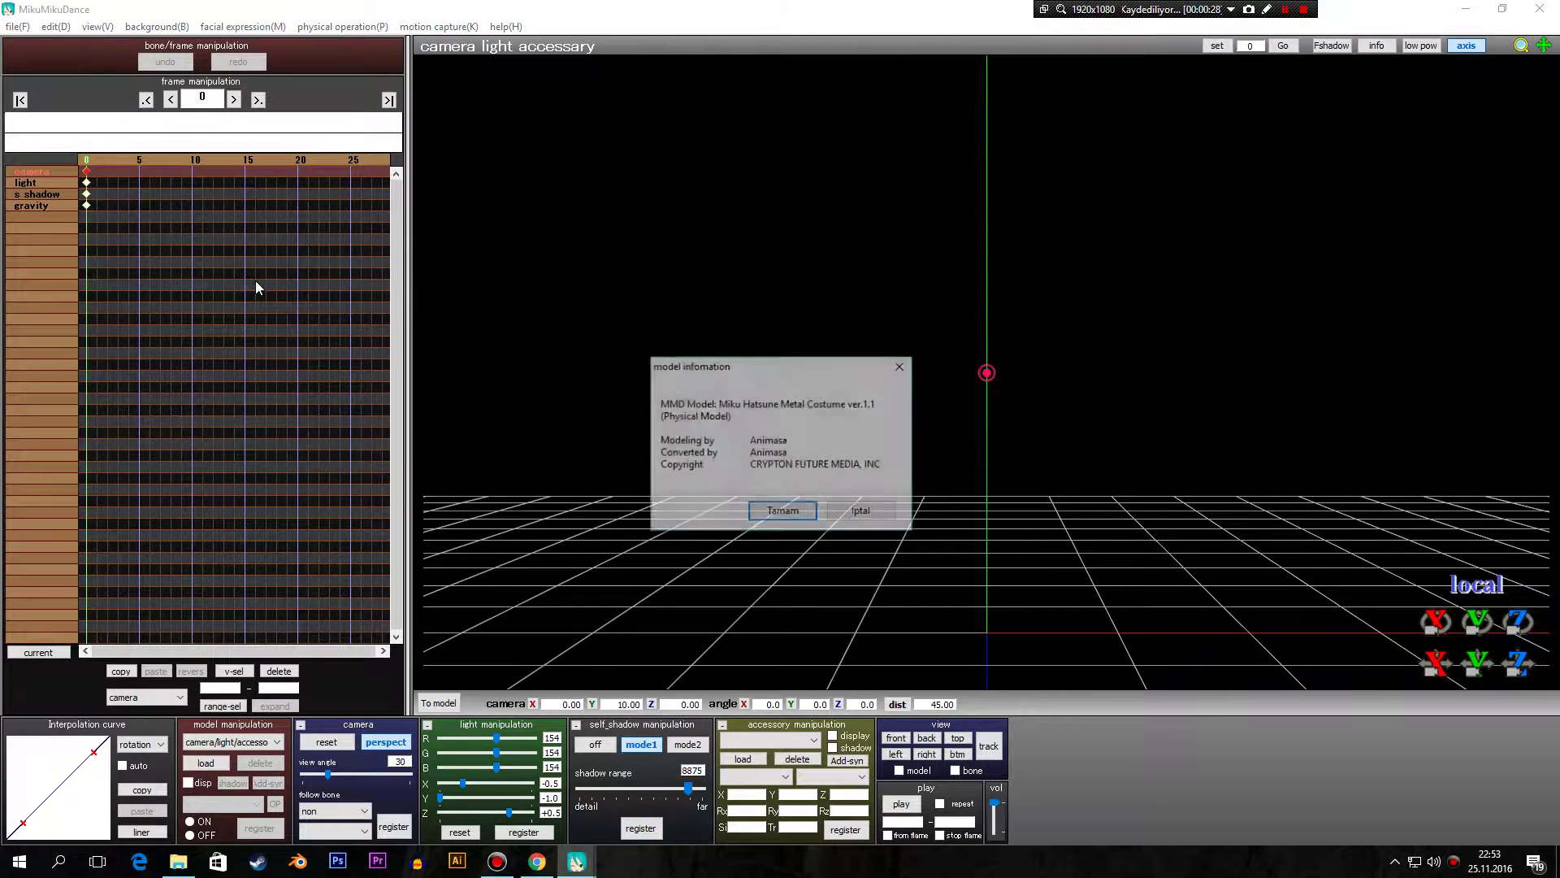
left_click(764, 511)
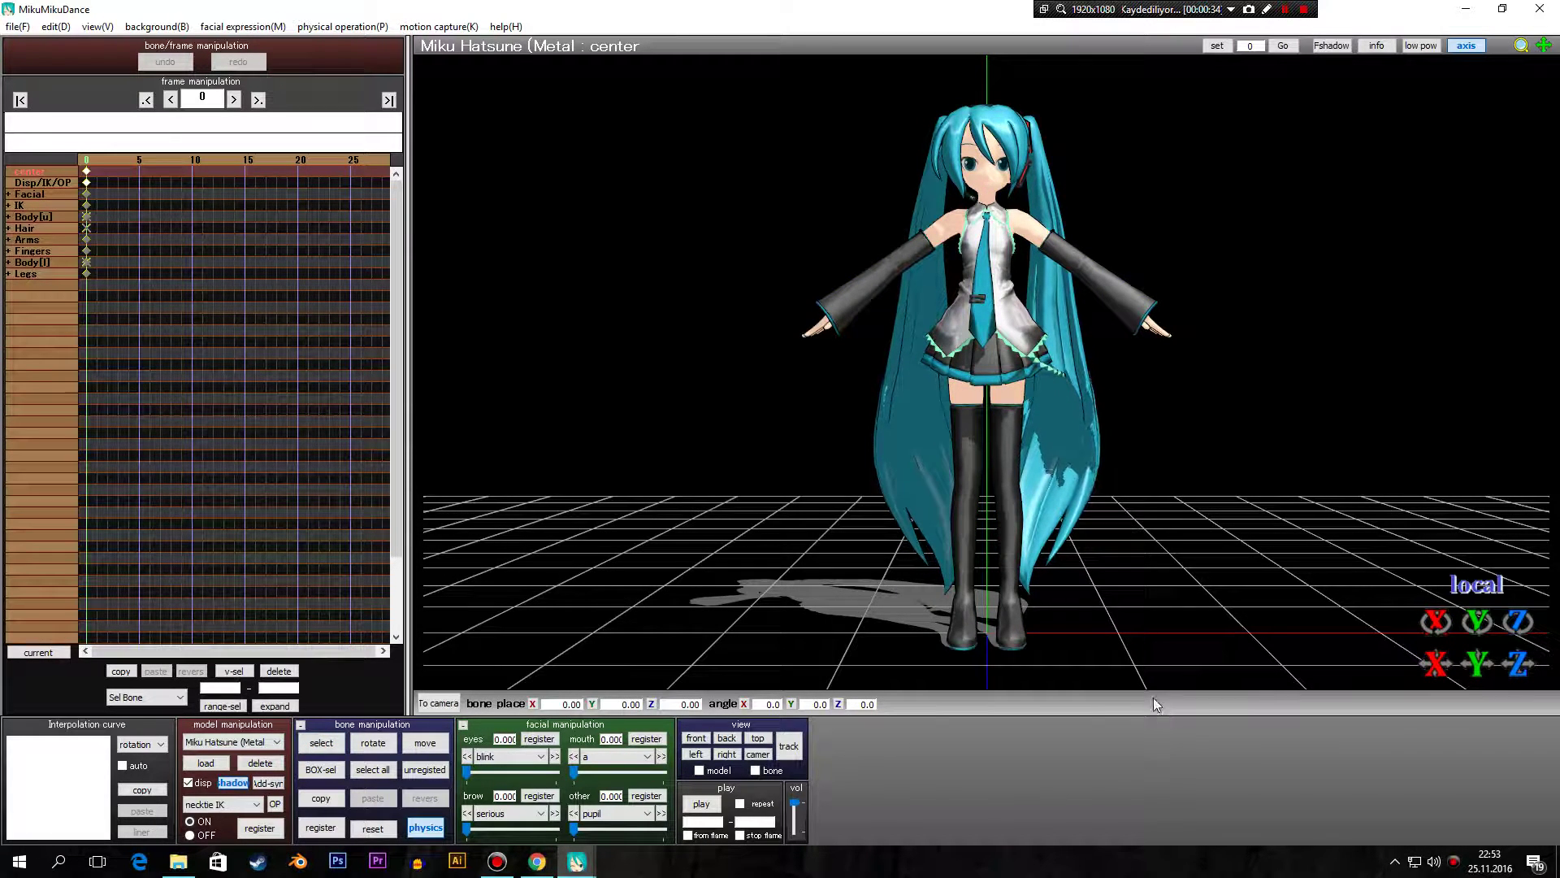
left_click(217, 743)
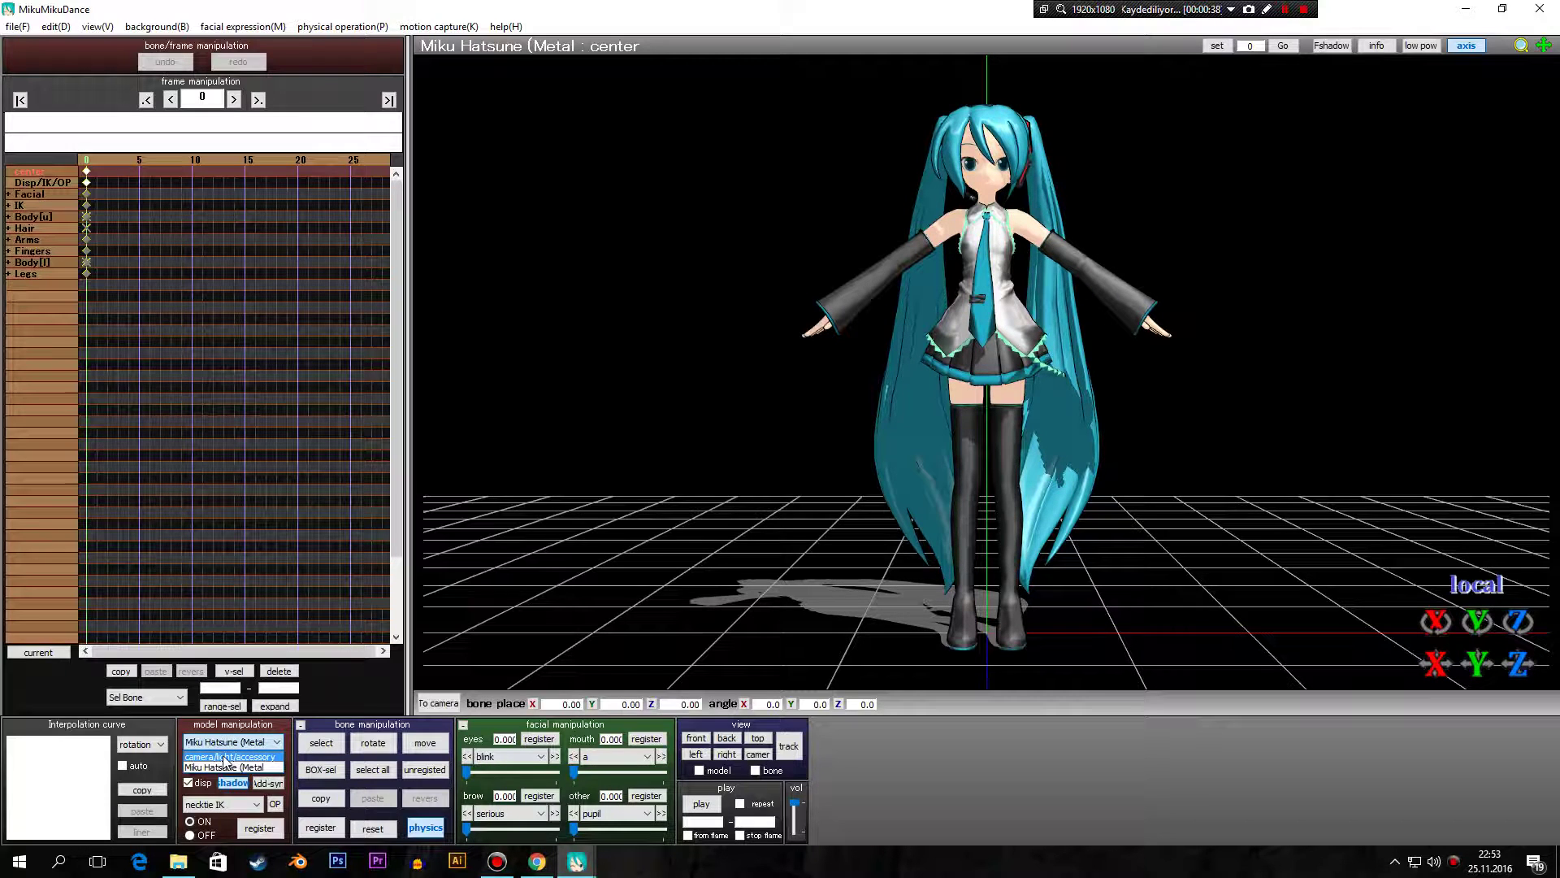
left_click(244, 756)
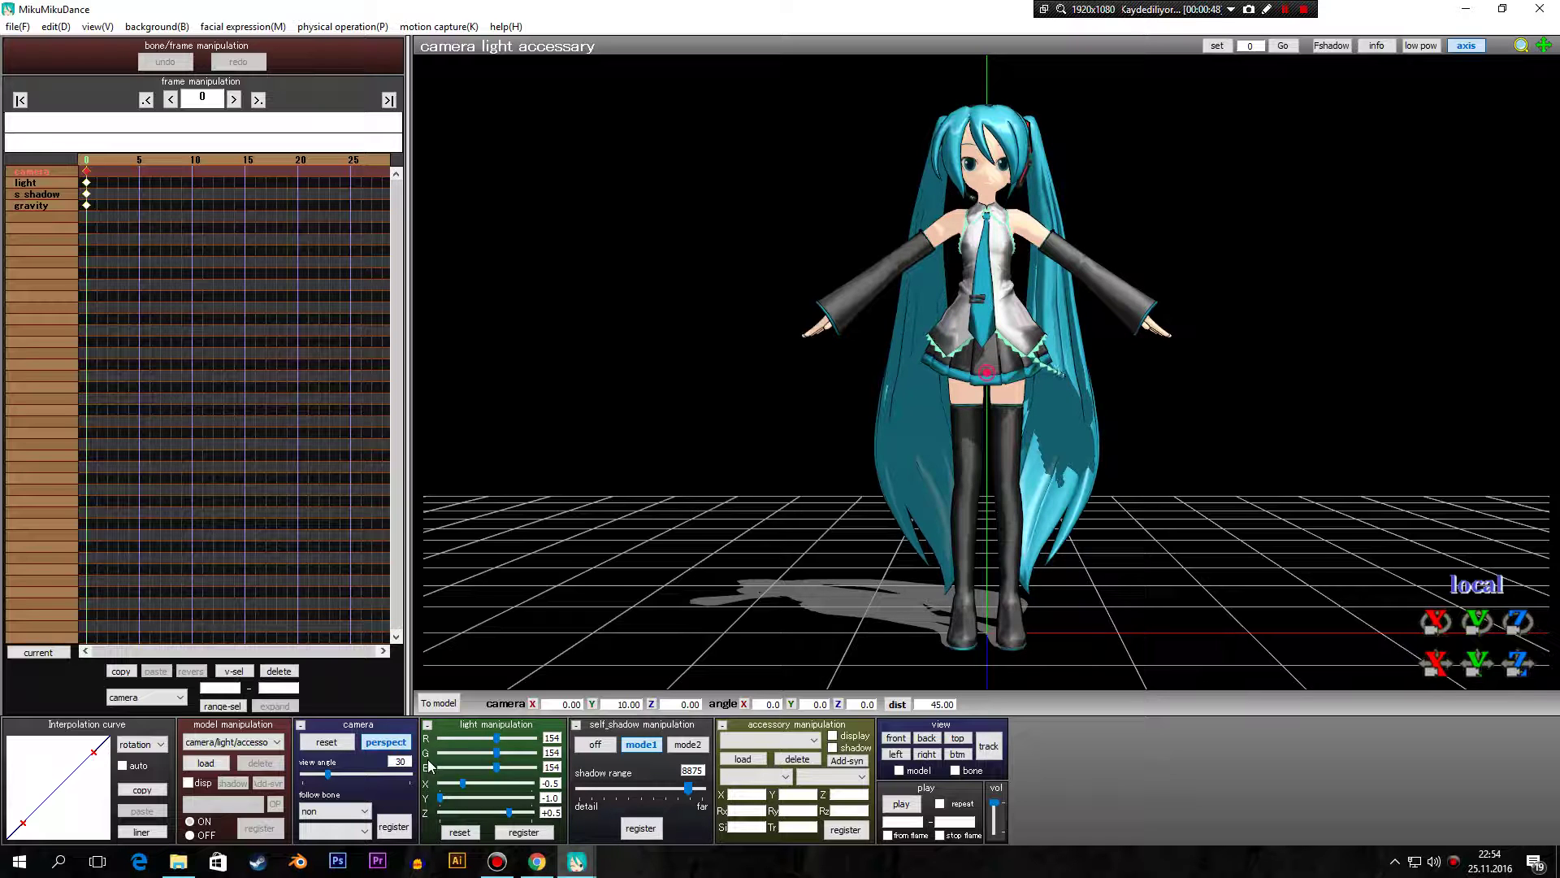
Set the light color to R 106, G 160, B 140 and its direction to Y -0.8, Z +0.6
left_click_drag(496, 741, 464, 784)
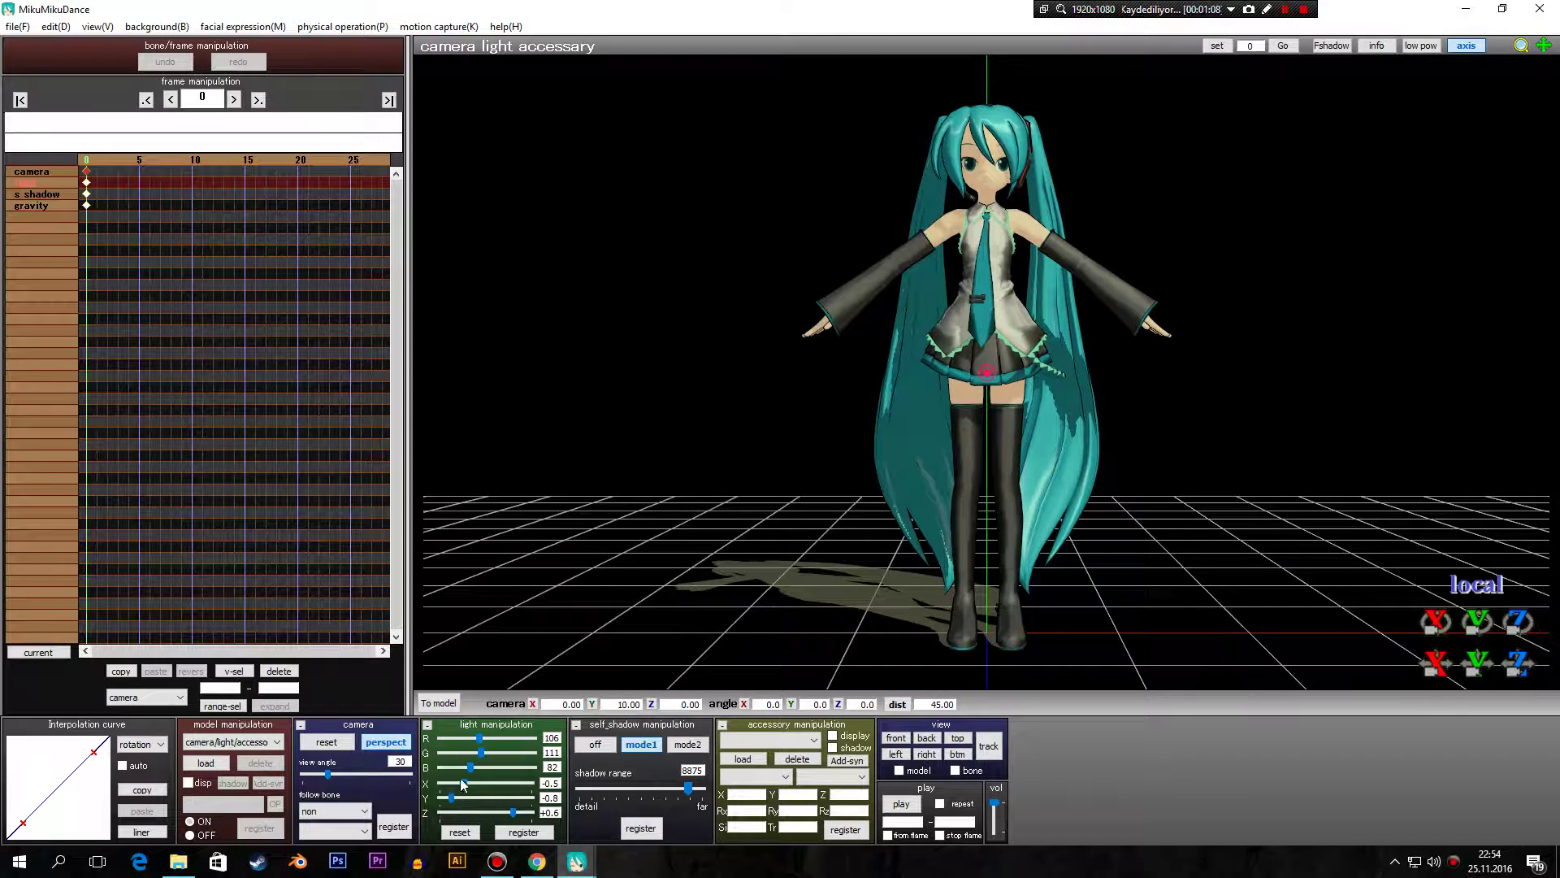
left_click_drag(470, 767, 499, 753)
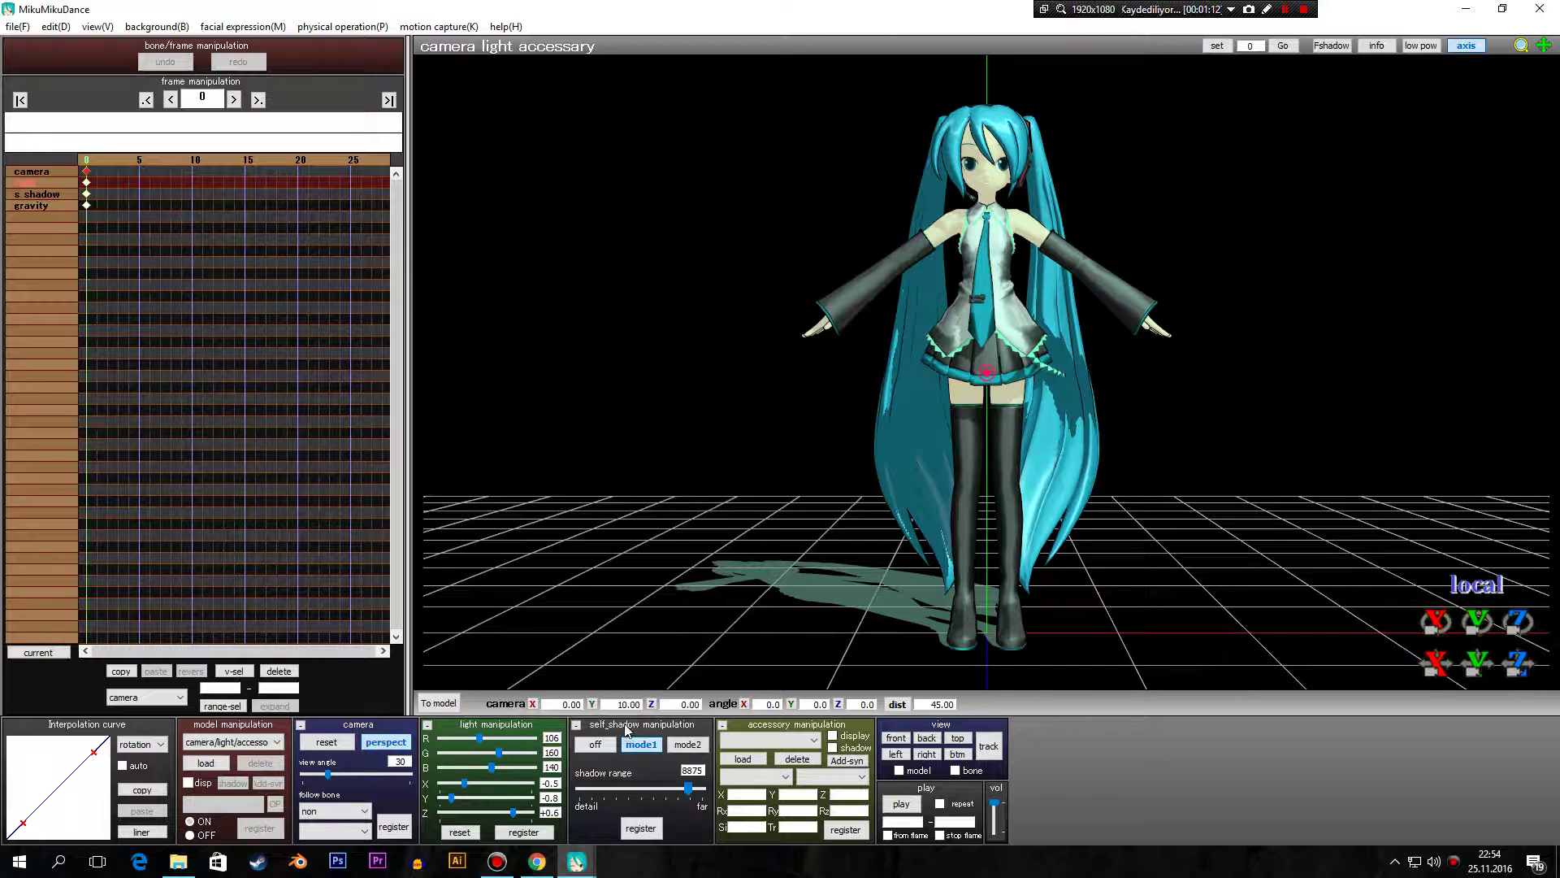
Try the self-shadow modes and off setting, set the shadow range to 6423, and choose mode2
left_click(696, 745)
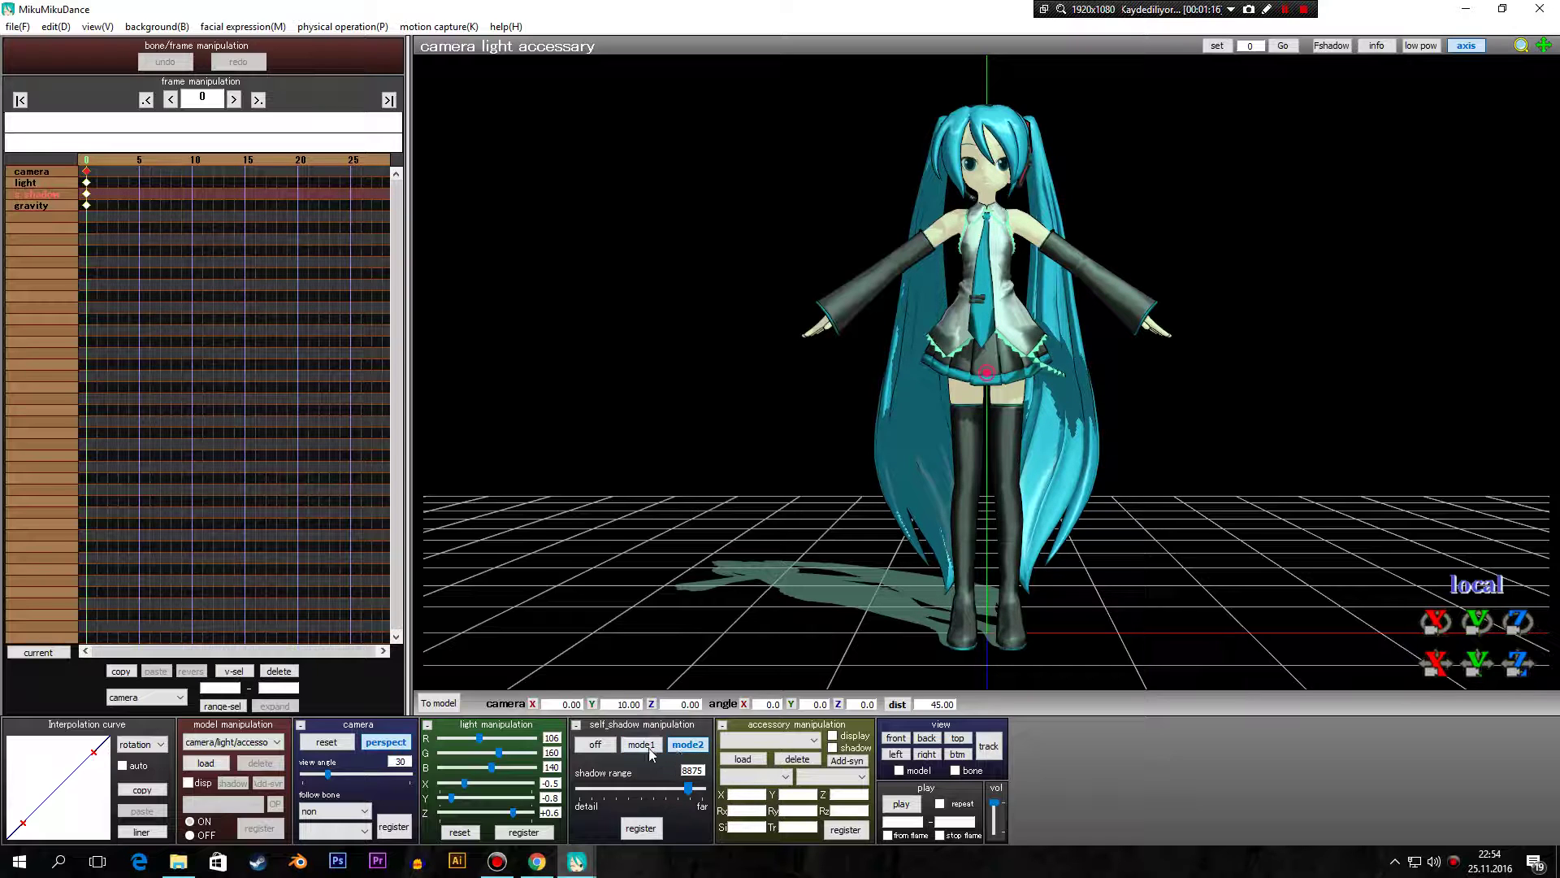
left_click_drag(688, 788, 616, 789)
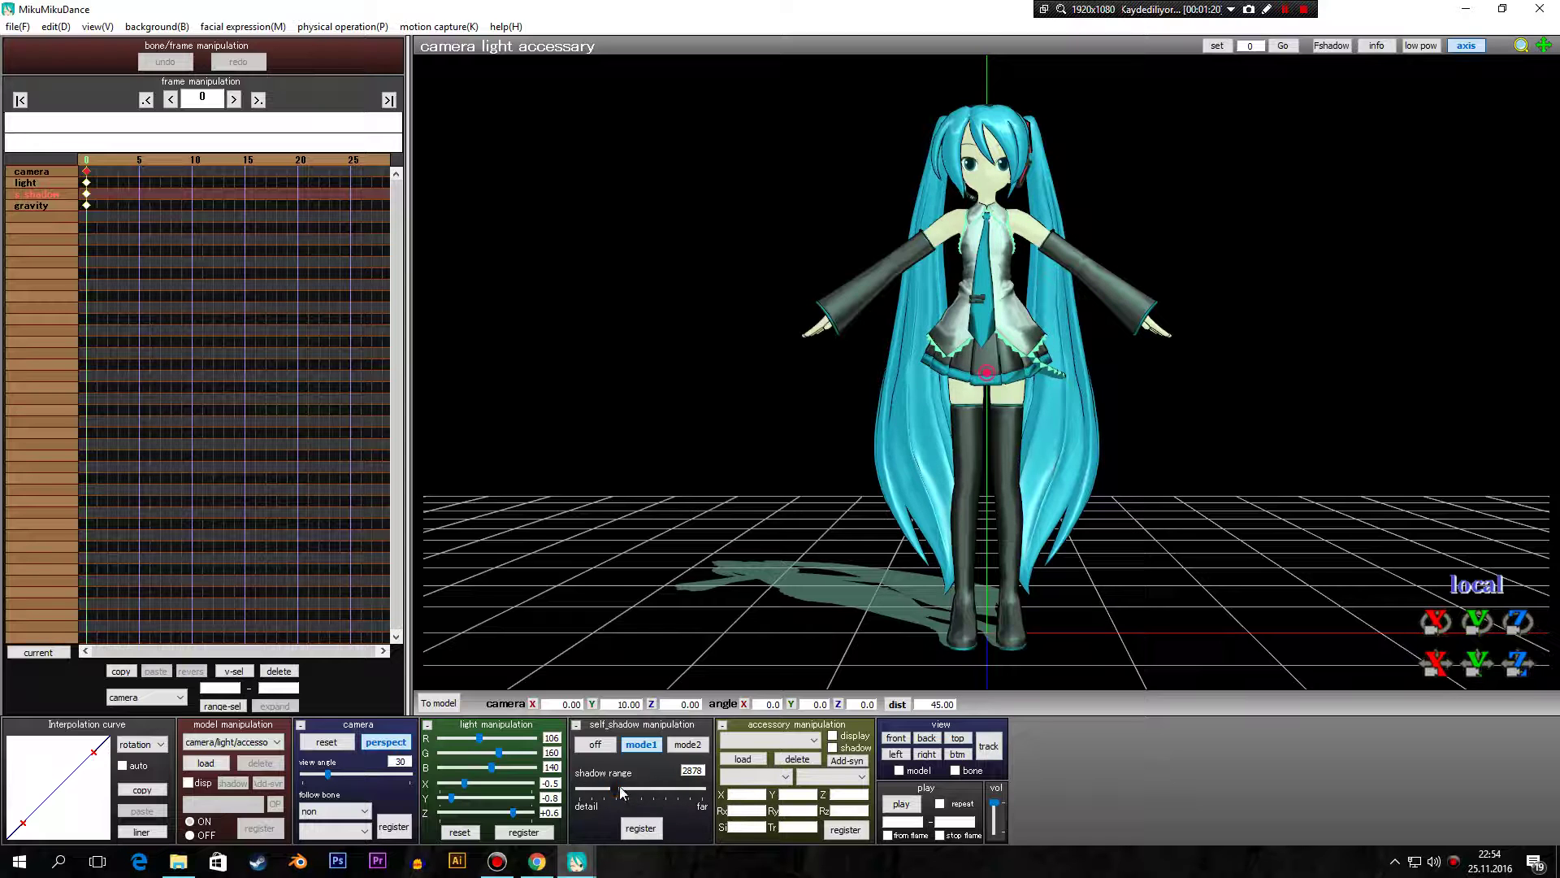
left_click_drag(616, 788, 660, 788)
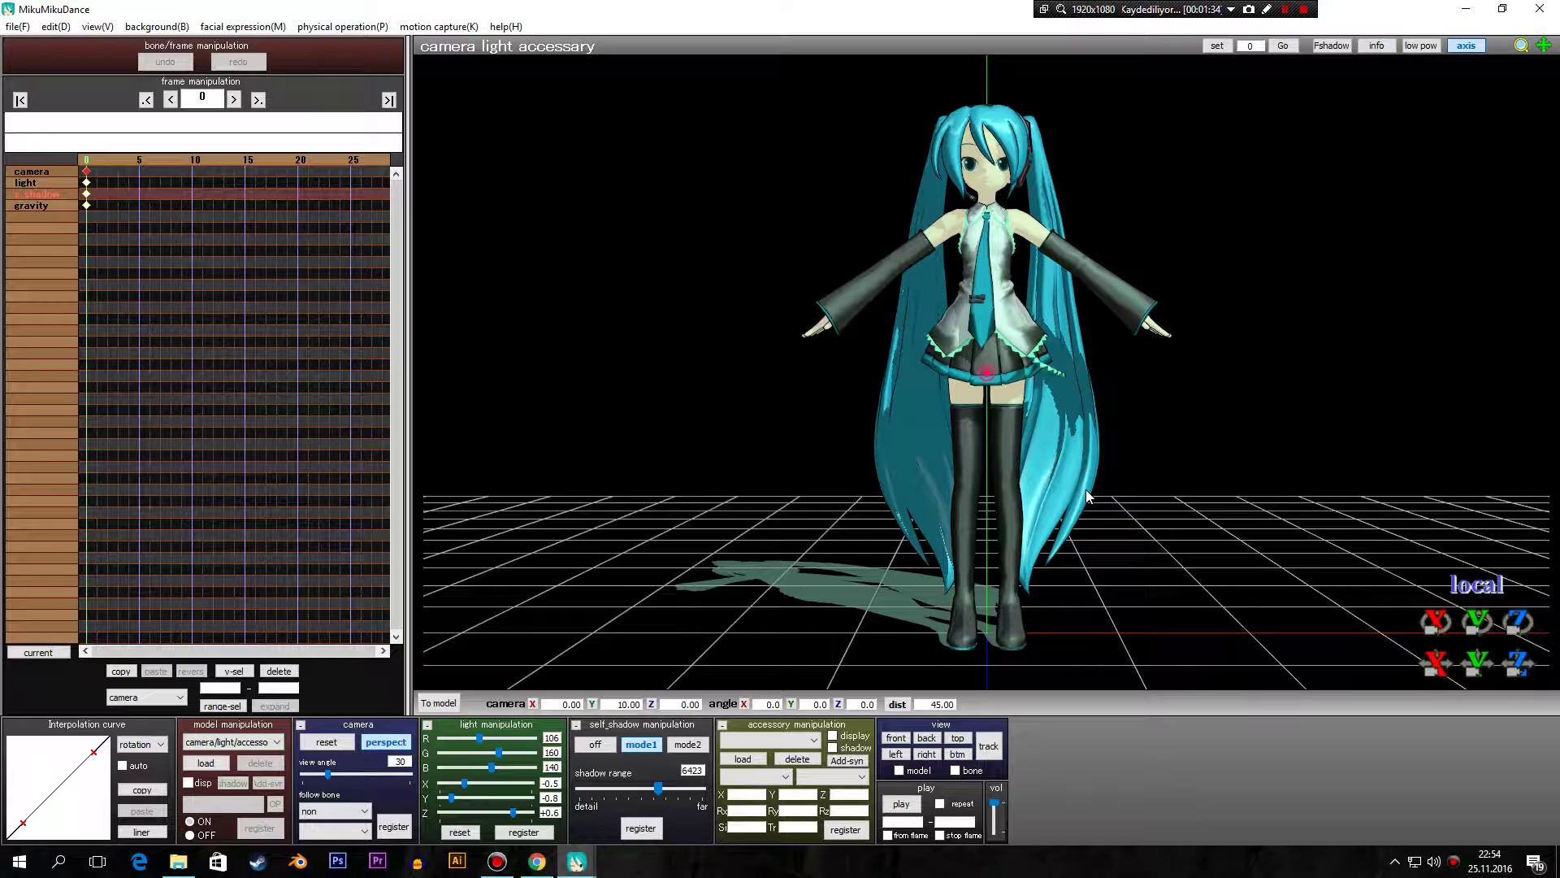
left_click(596, 746)
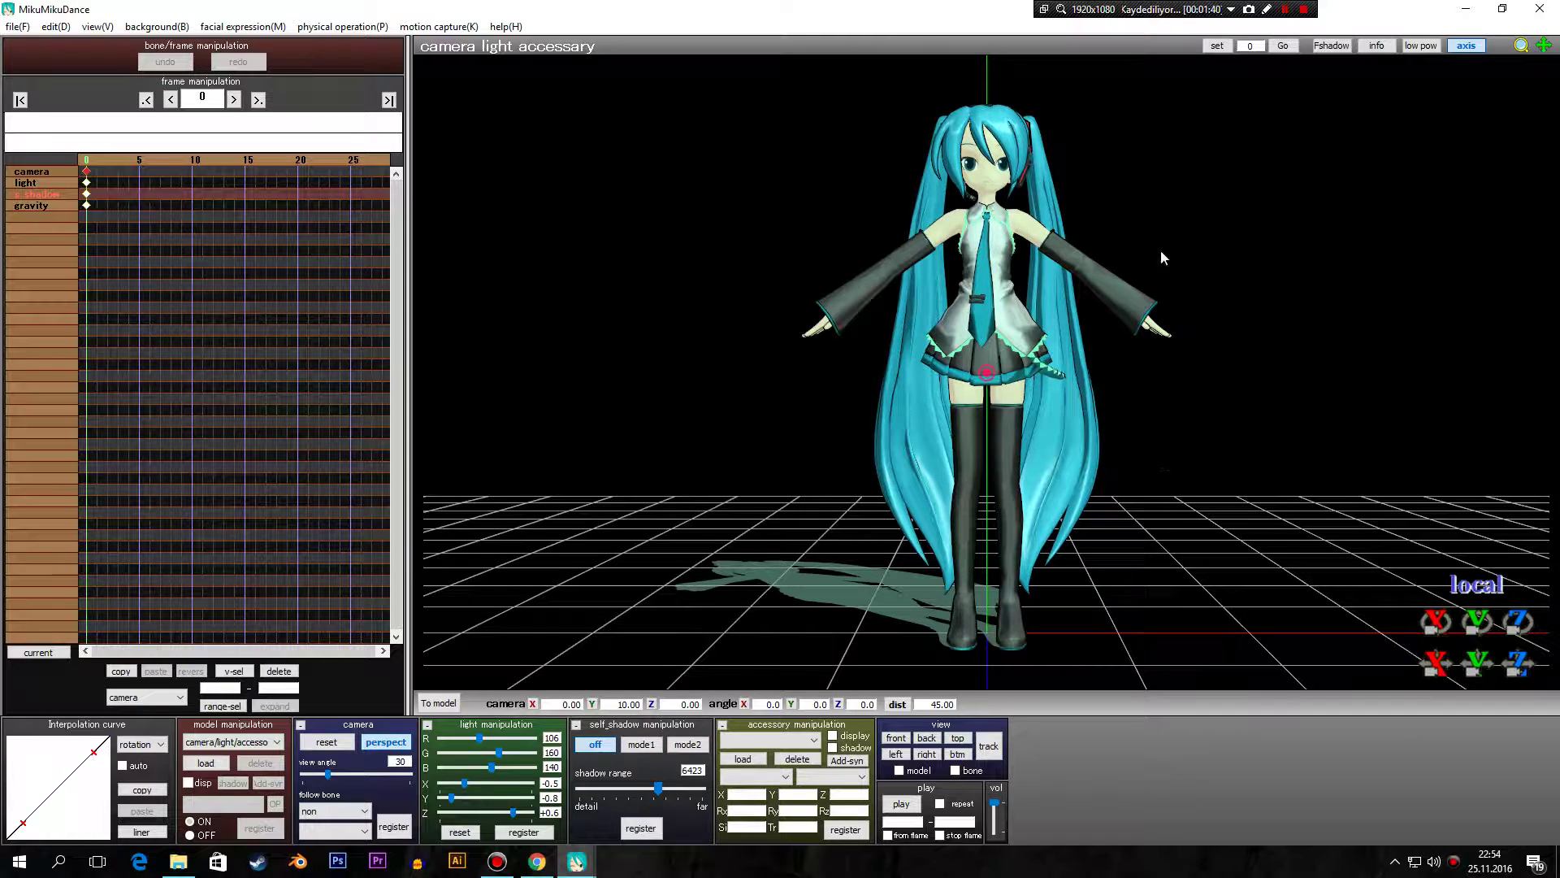
left_click(680, 745)
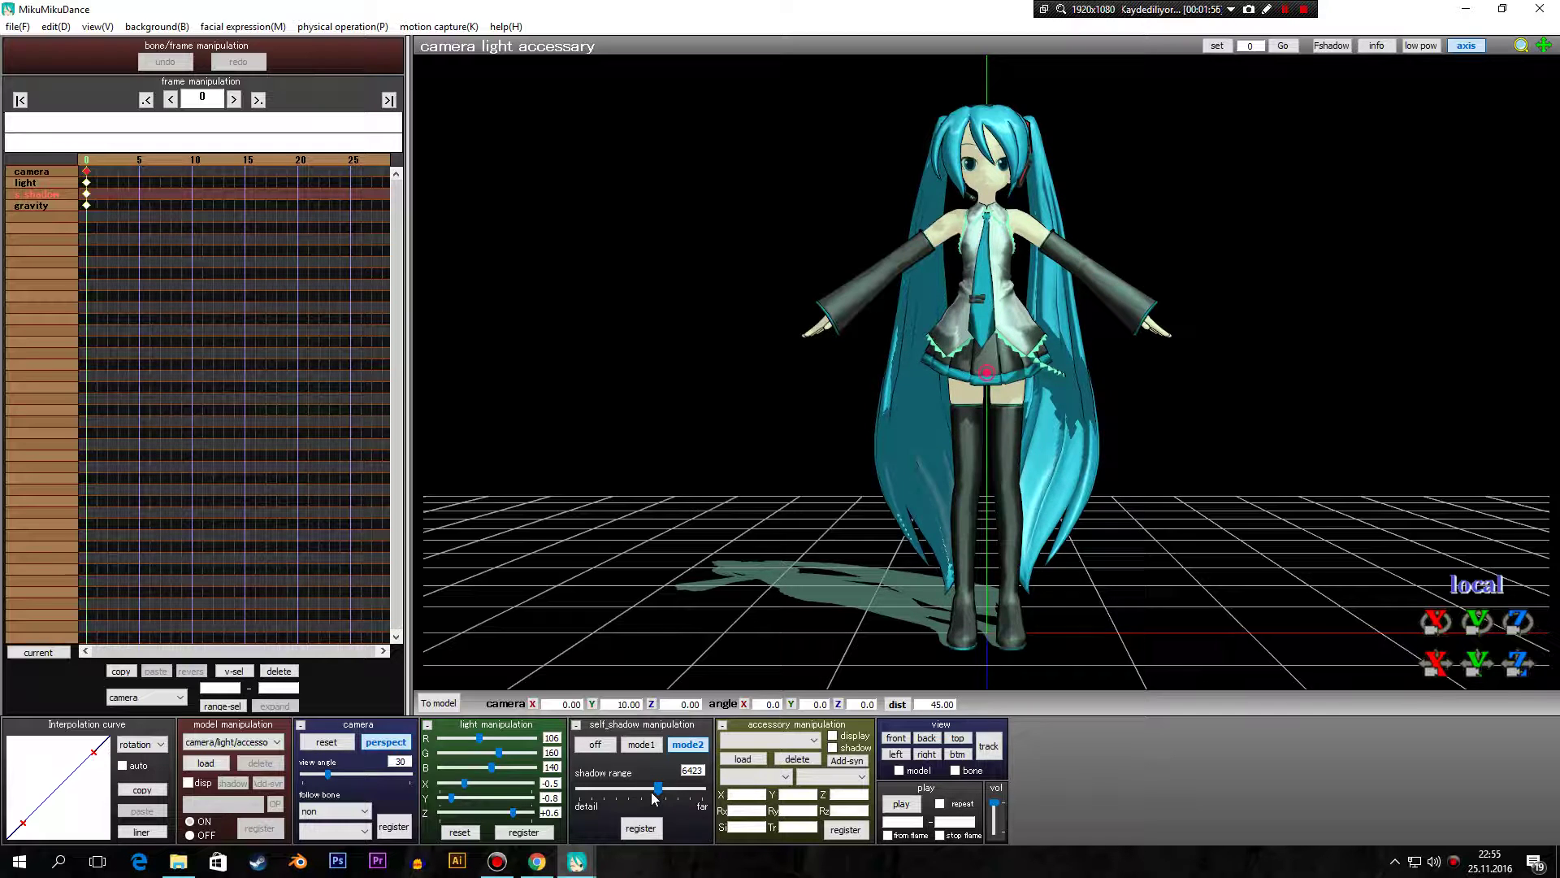
Load the accessory light01_r.x and switch the axis handles to accessory mode
left_click(755, 762)
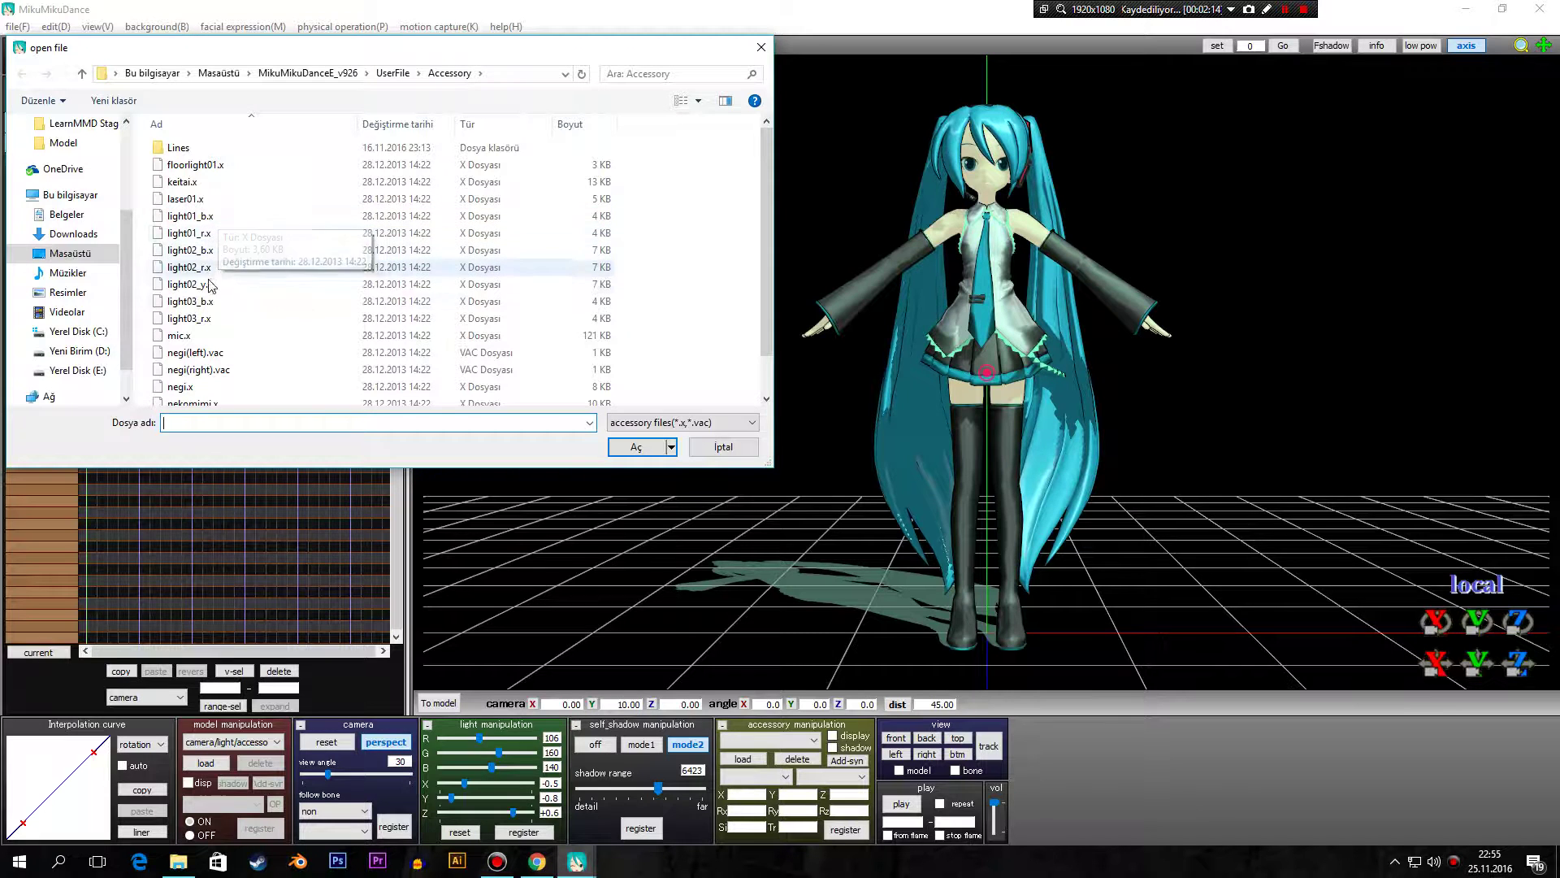
double_click(213, 236)
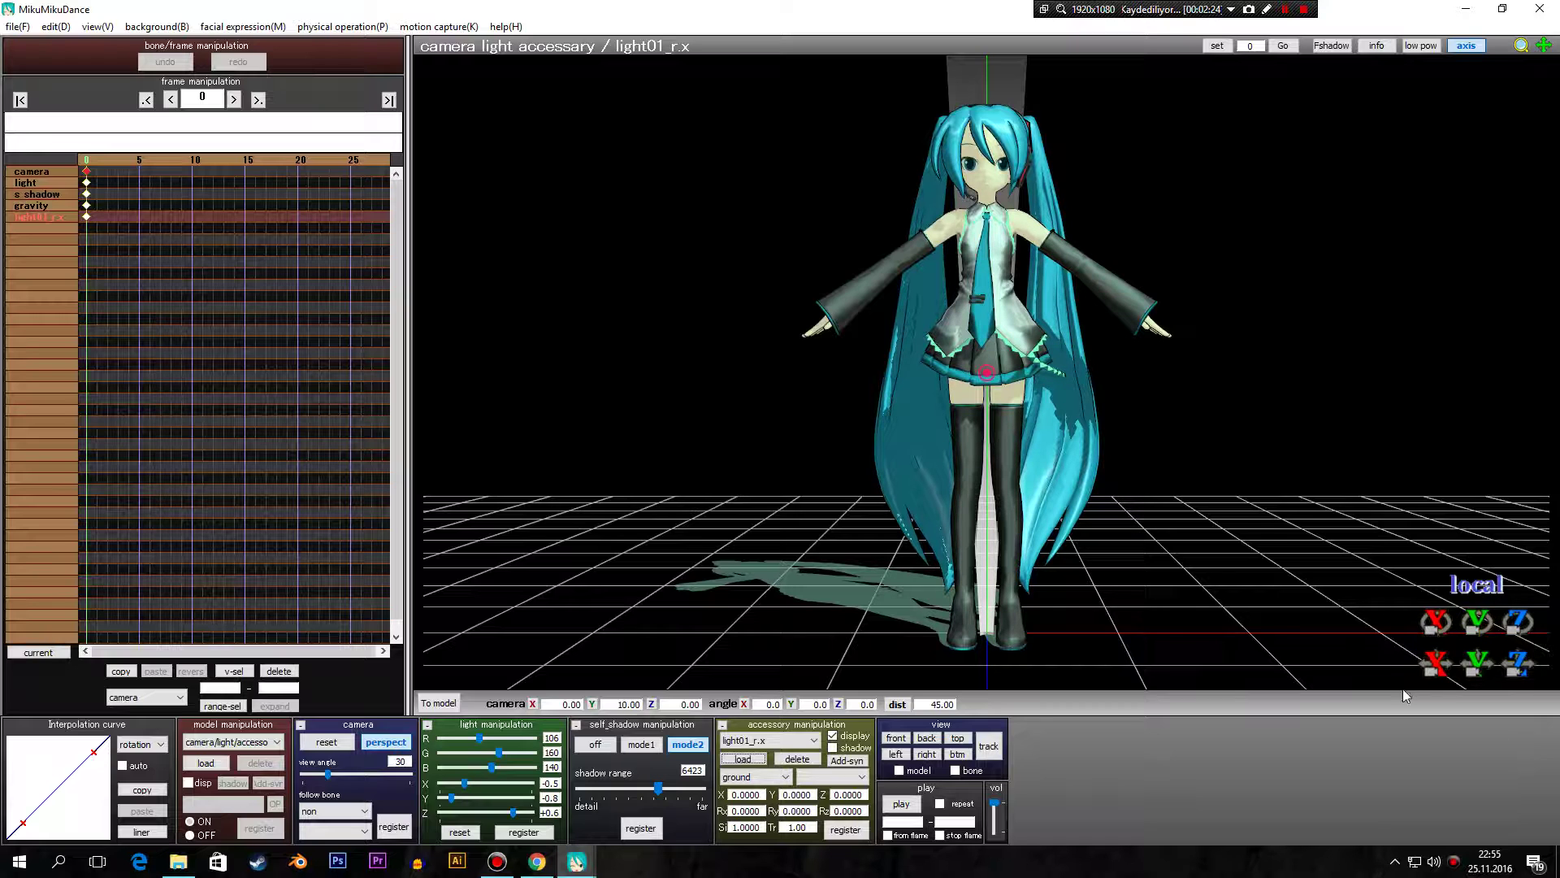
left_click(1480, 585)
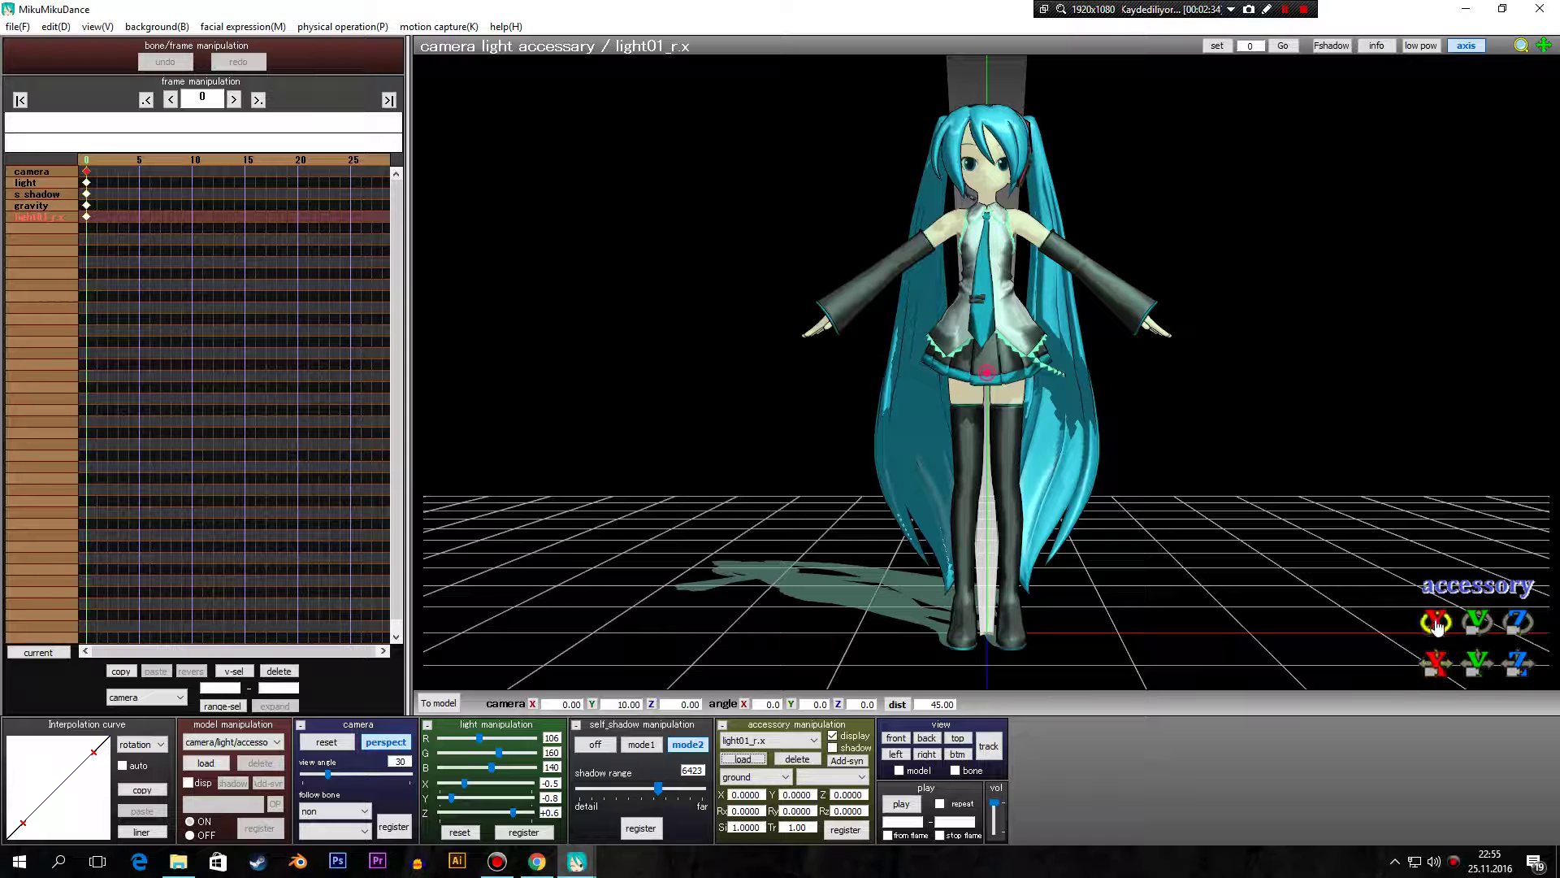
Move the light01_r.x beam to X 10.8 and rotate it to Rx -18.3347
mouse_move(1439, 662)
left_mouse_down()
mouse_move(1475, 668)
mouse_move(1437, 668)
left_mouse_up()
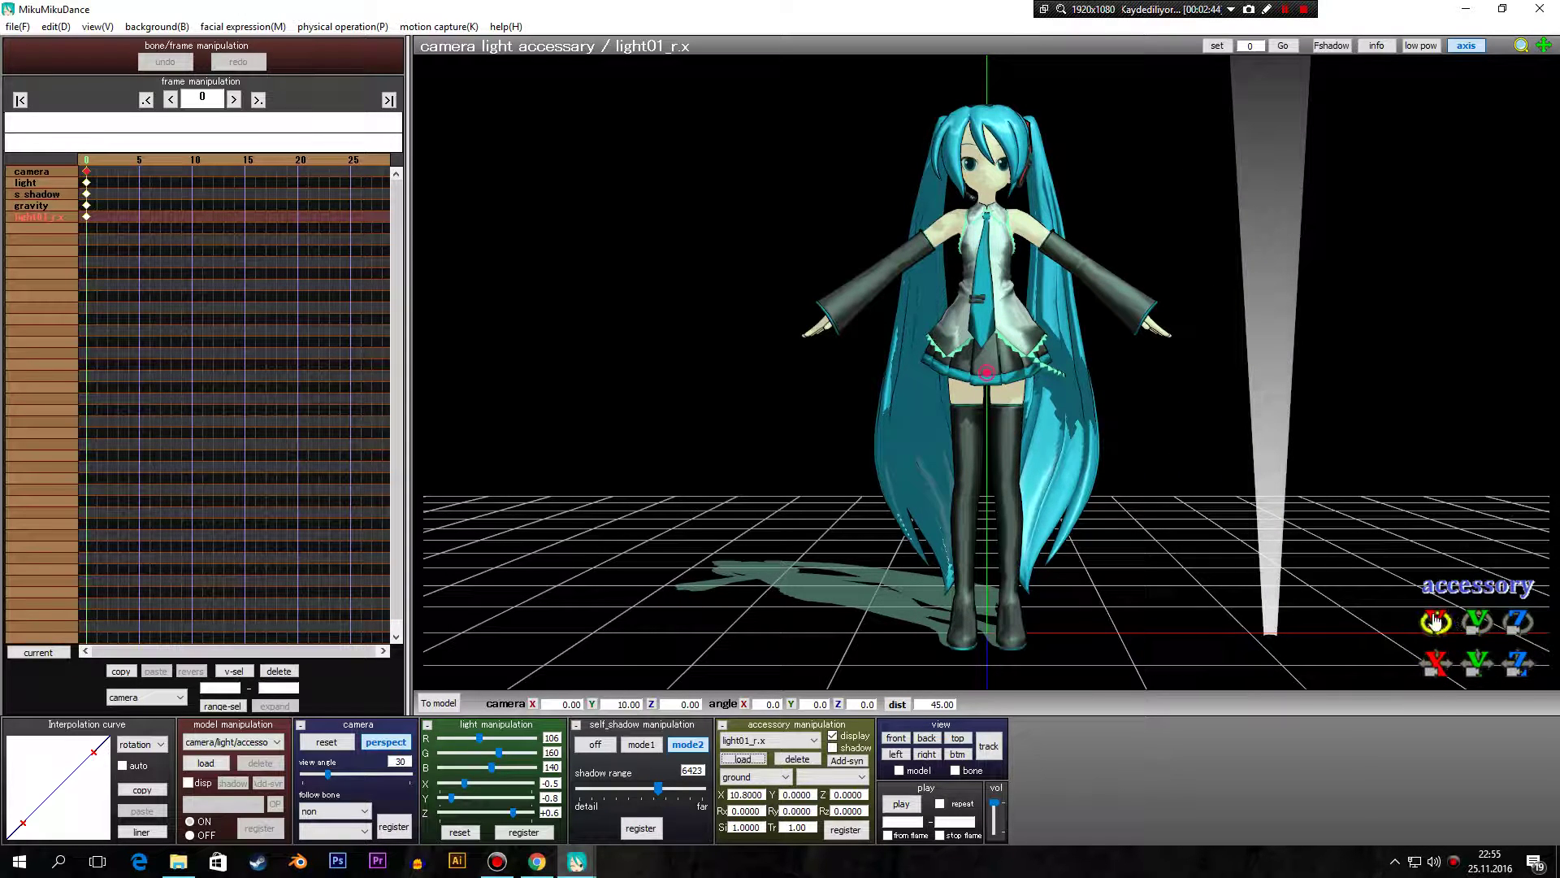
mouse_move(1436, 622)
left_mouse_down()
mouse_move(1463, 621)
mouse_move(1433, 624)
left_mouse_up()
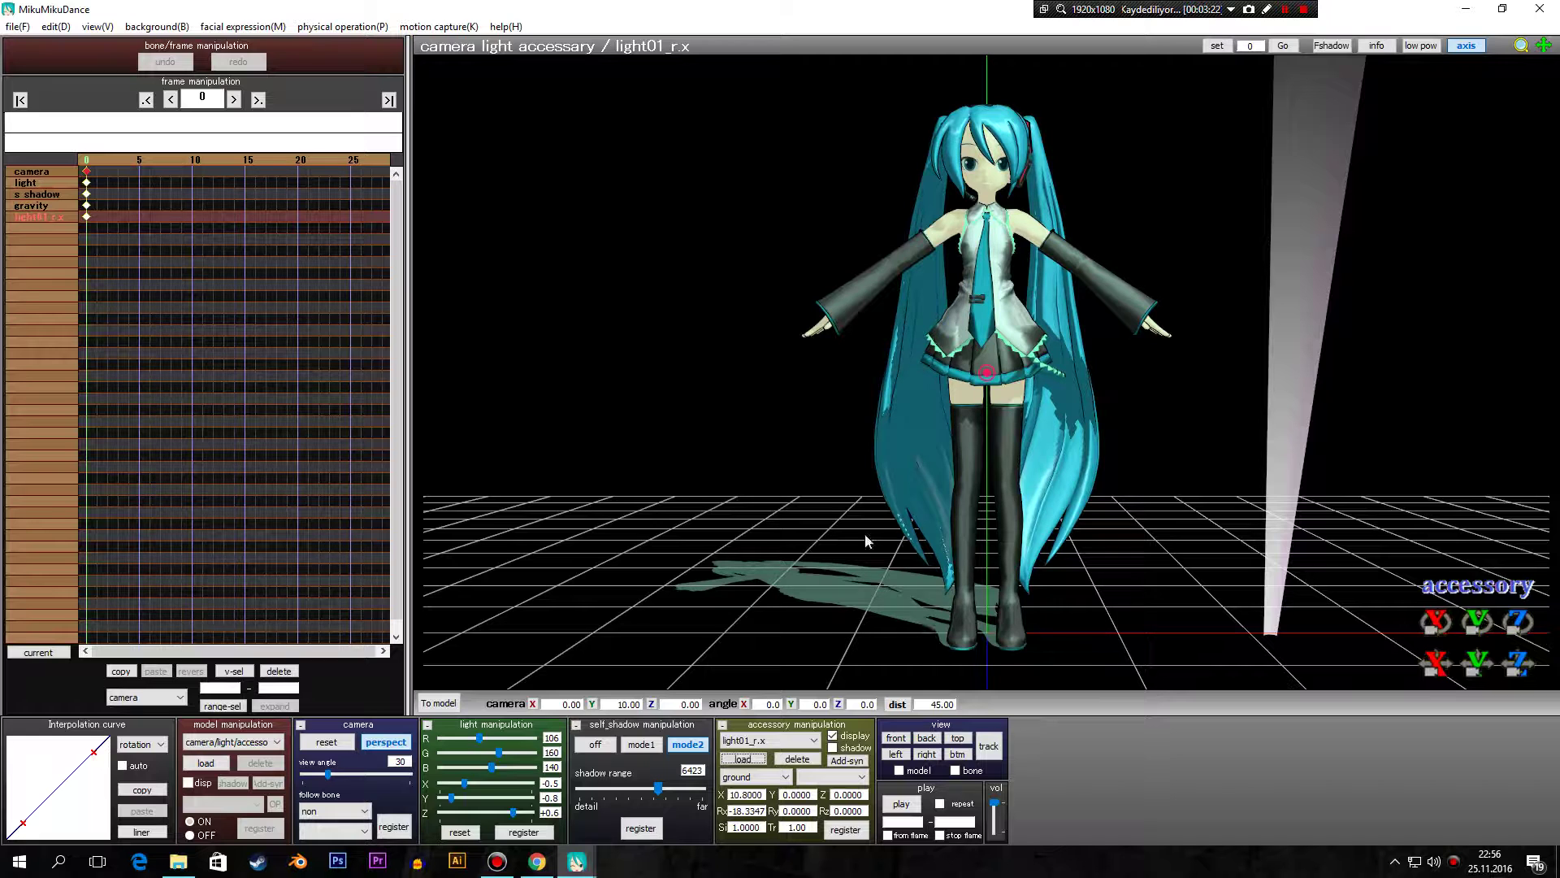
Move to frame 7 and return to frame 0 to drop the unregistered light, shadow and accessory changes
left_click(161, 172)
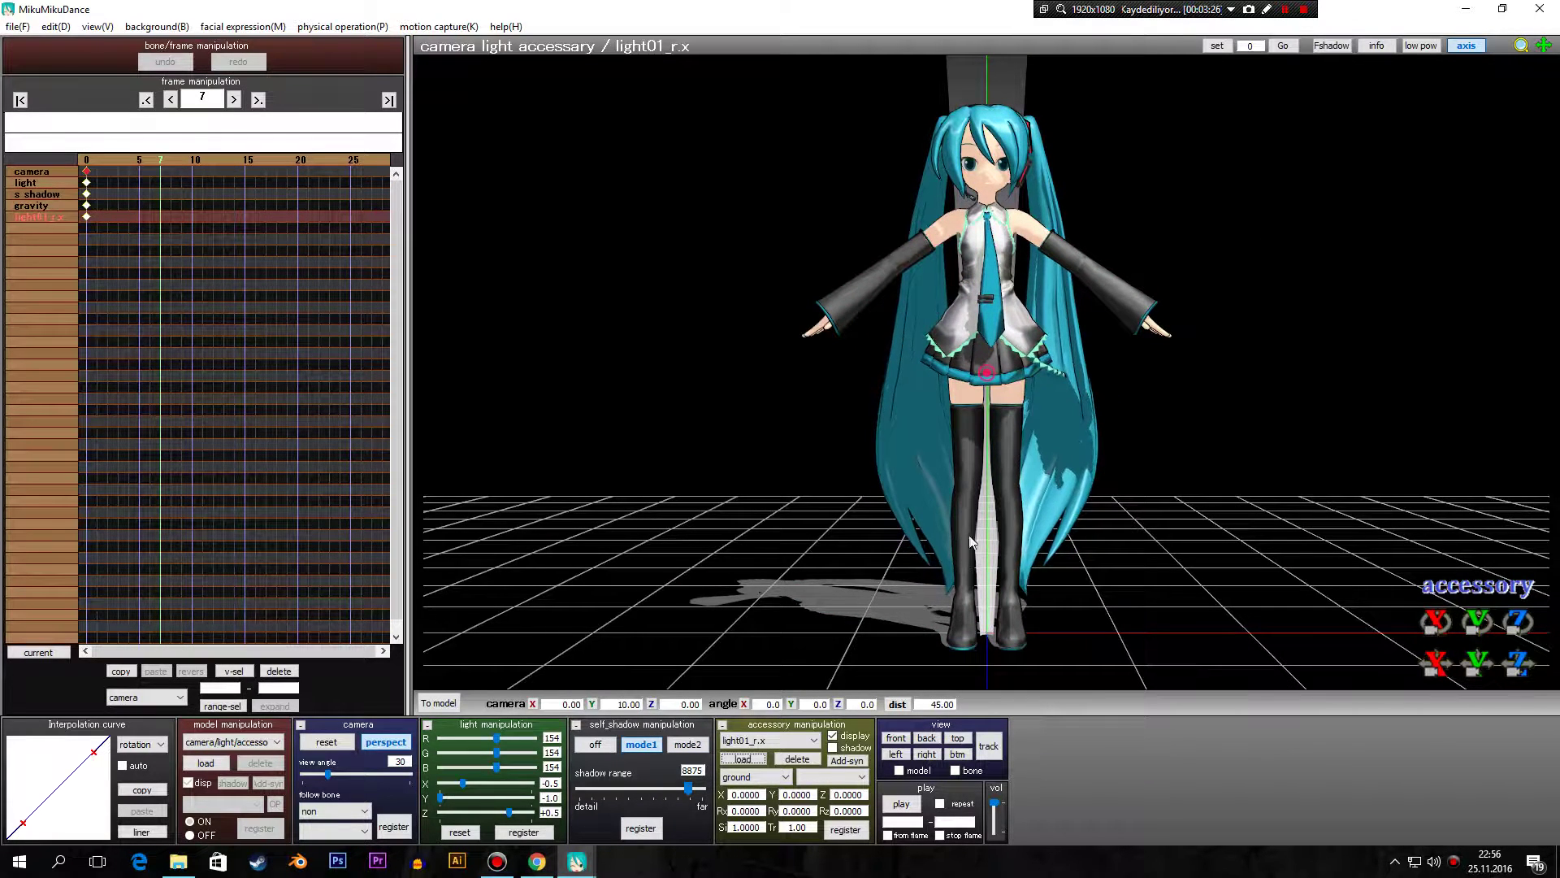
key("Up")
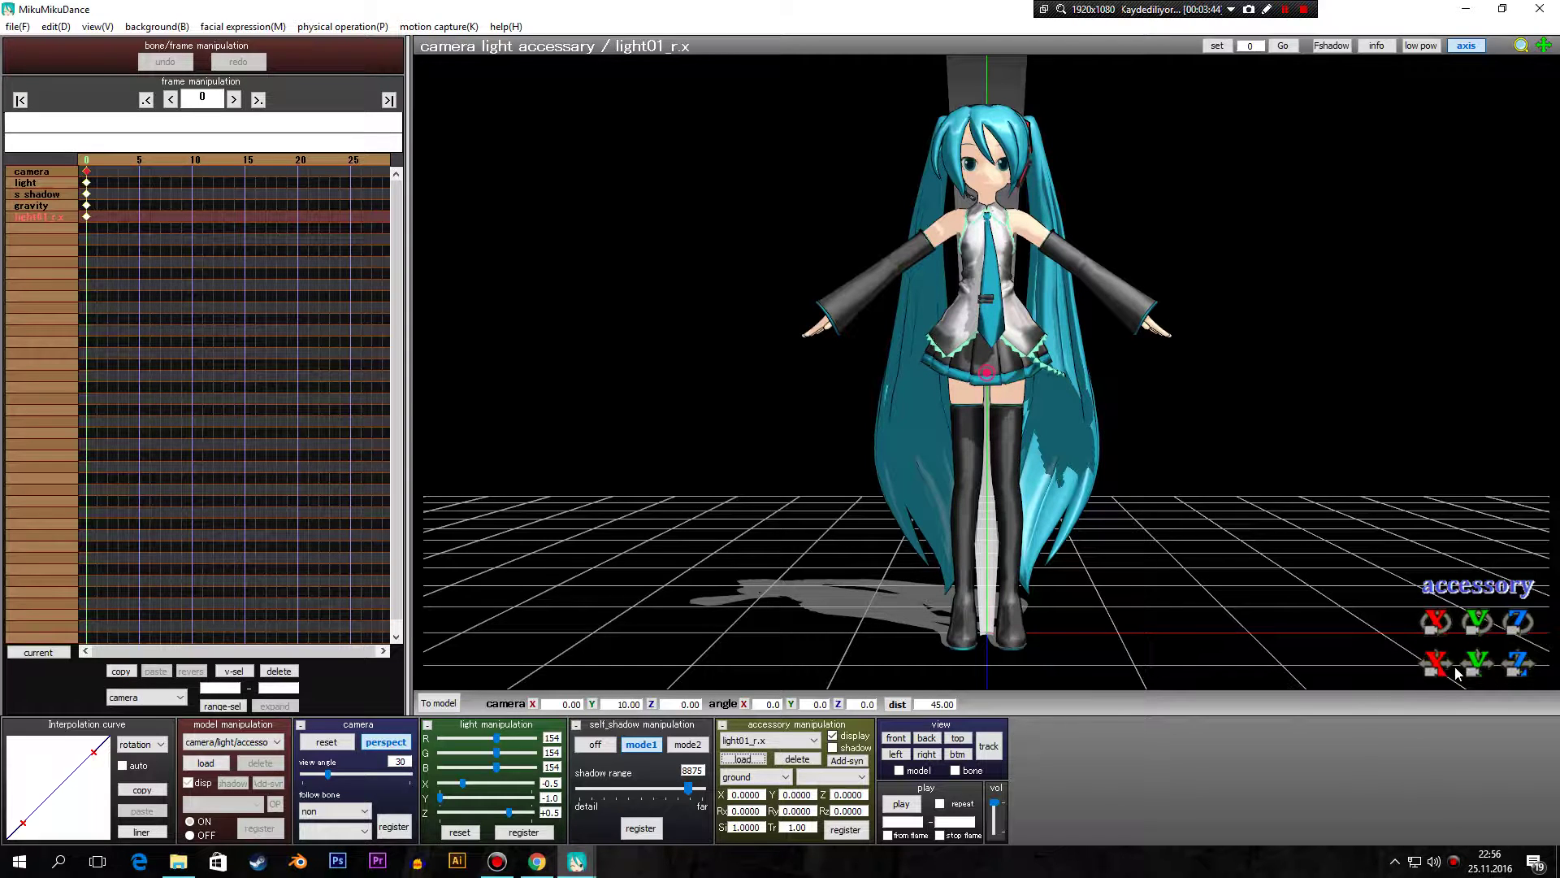
Move the light01_r.x beam to X 5.75 and rotate it to Ry 25.2101
left_click_drag(1436, 663, 1527, 662)
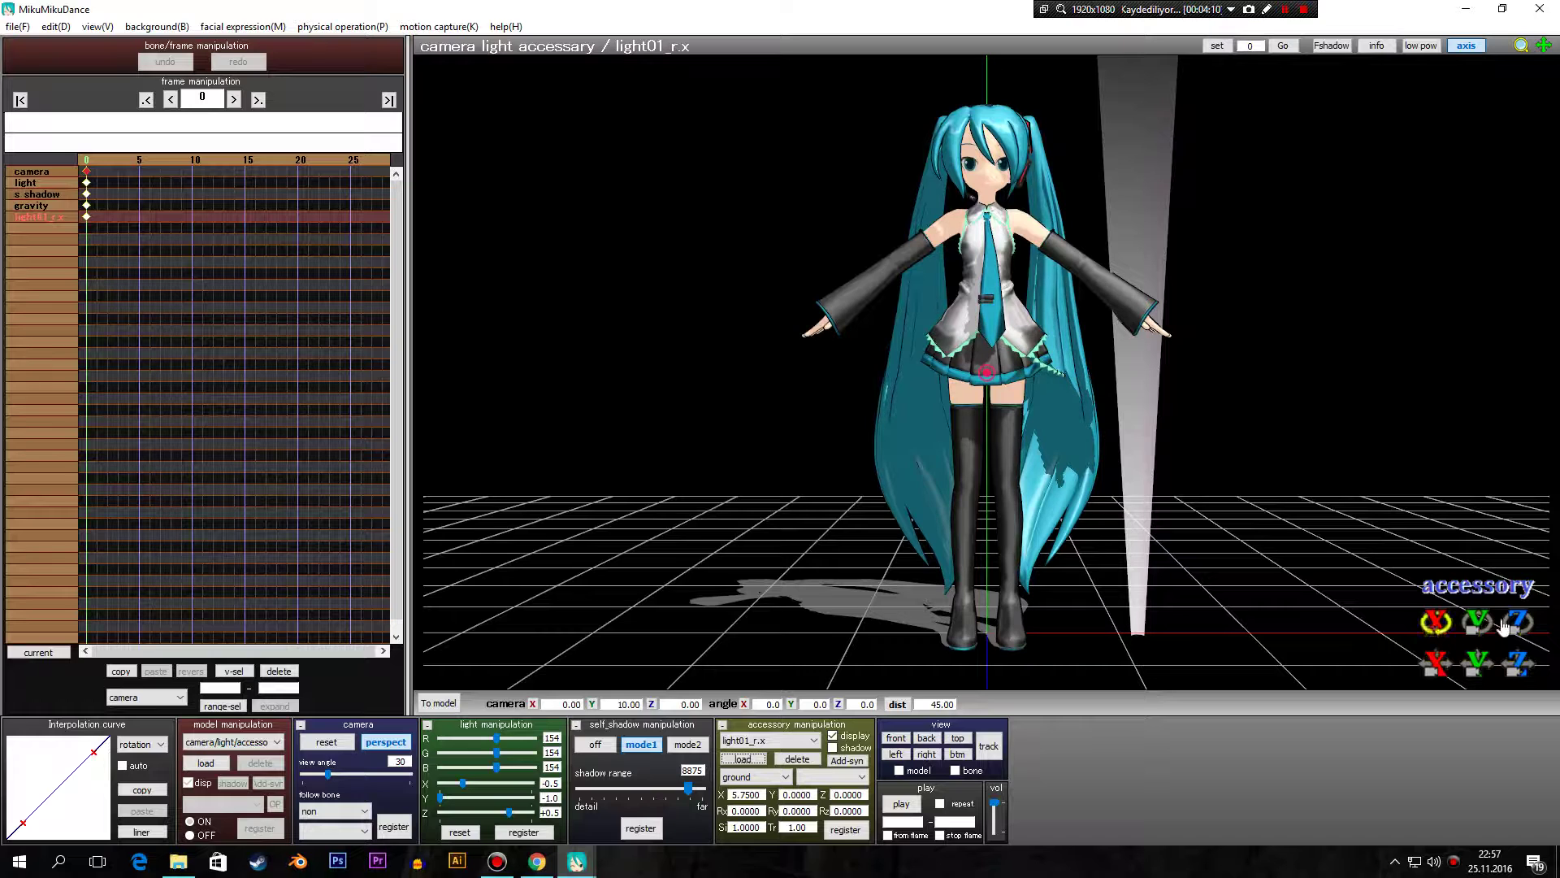
left_click_drag(1502, 626, 1466, 629)
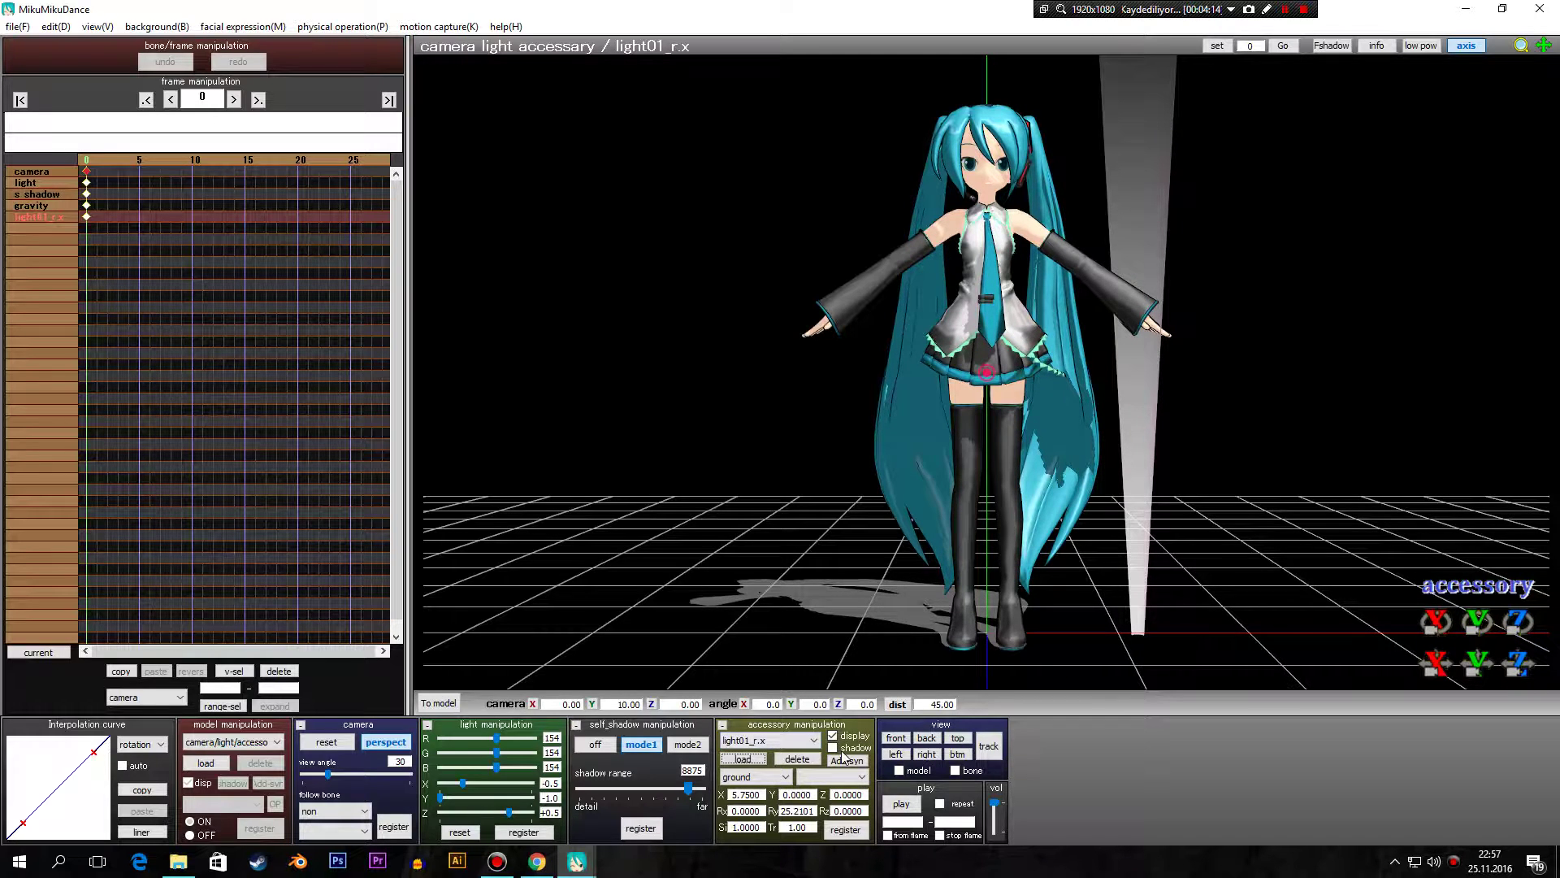
Toggle the light01_r.x accessory's shadow on and off to compare, leaving it off
left_click(833, 747)
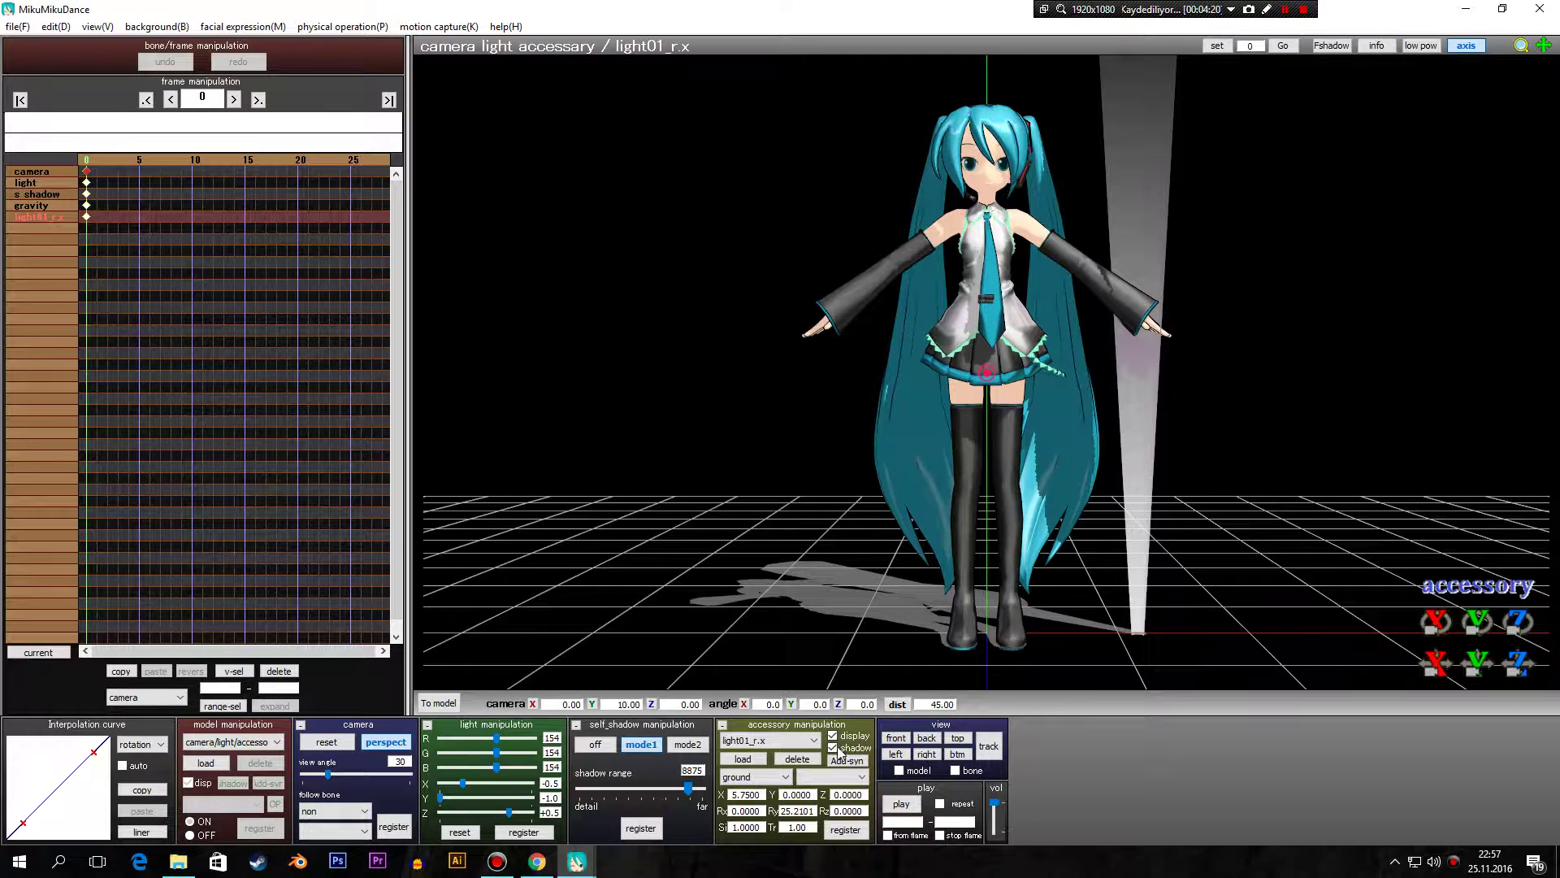
left_click(837, 749)
left_click(834, 749)
left_click(833, 747)
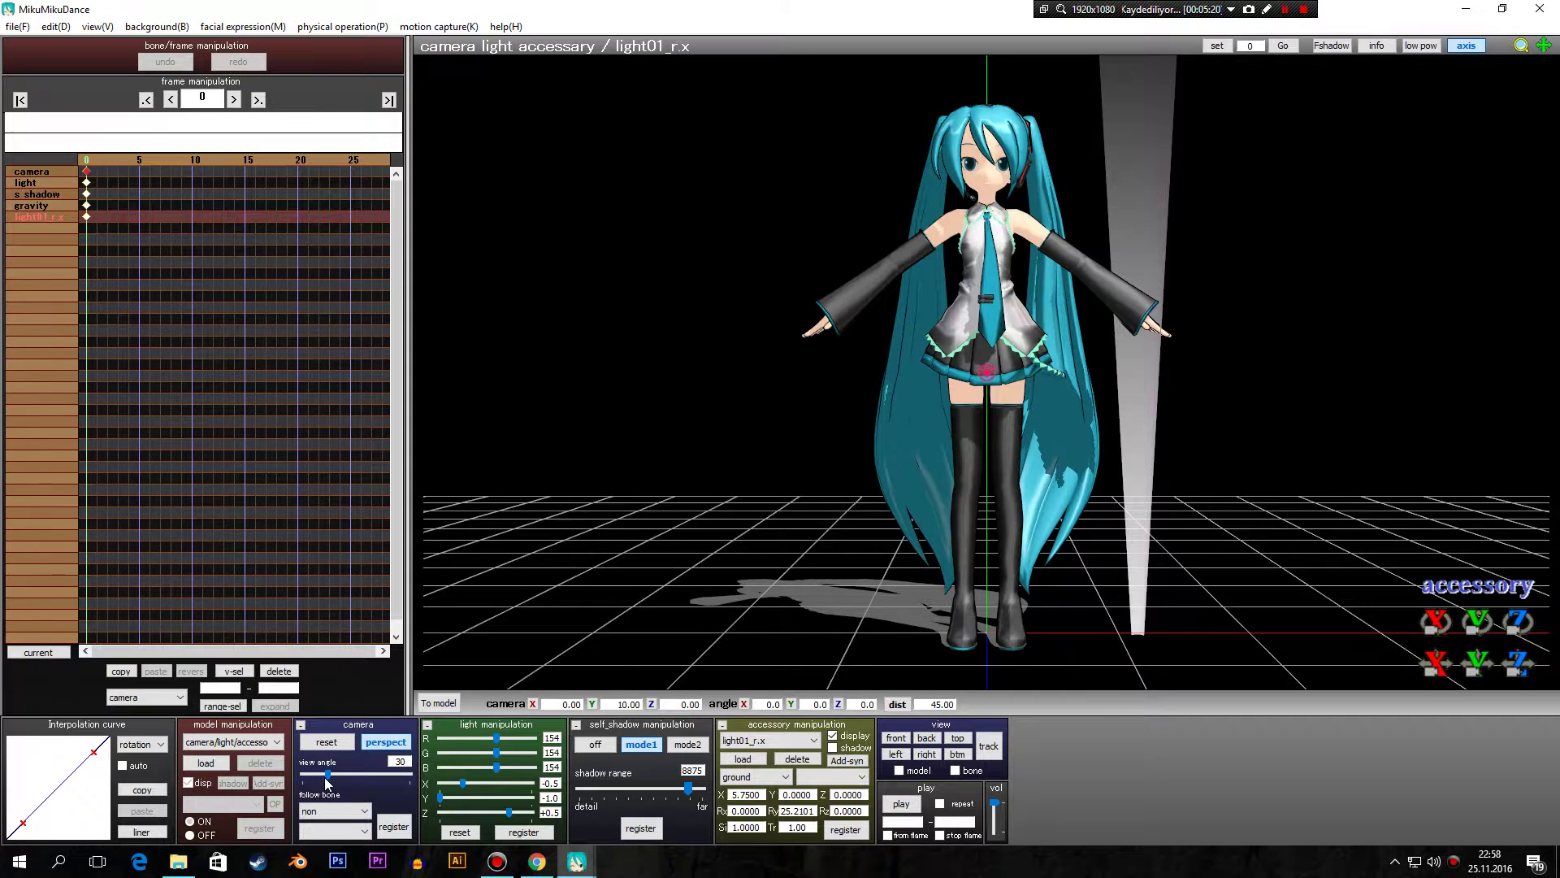
Try a camera view angle of 118 and reduce it to 52
left_click_drag(324, 777, 404, 774)
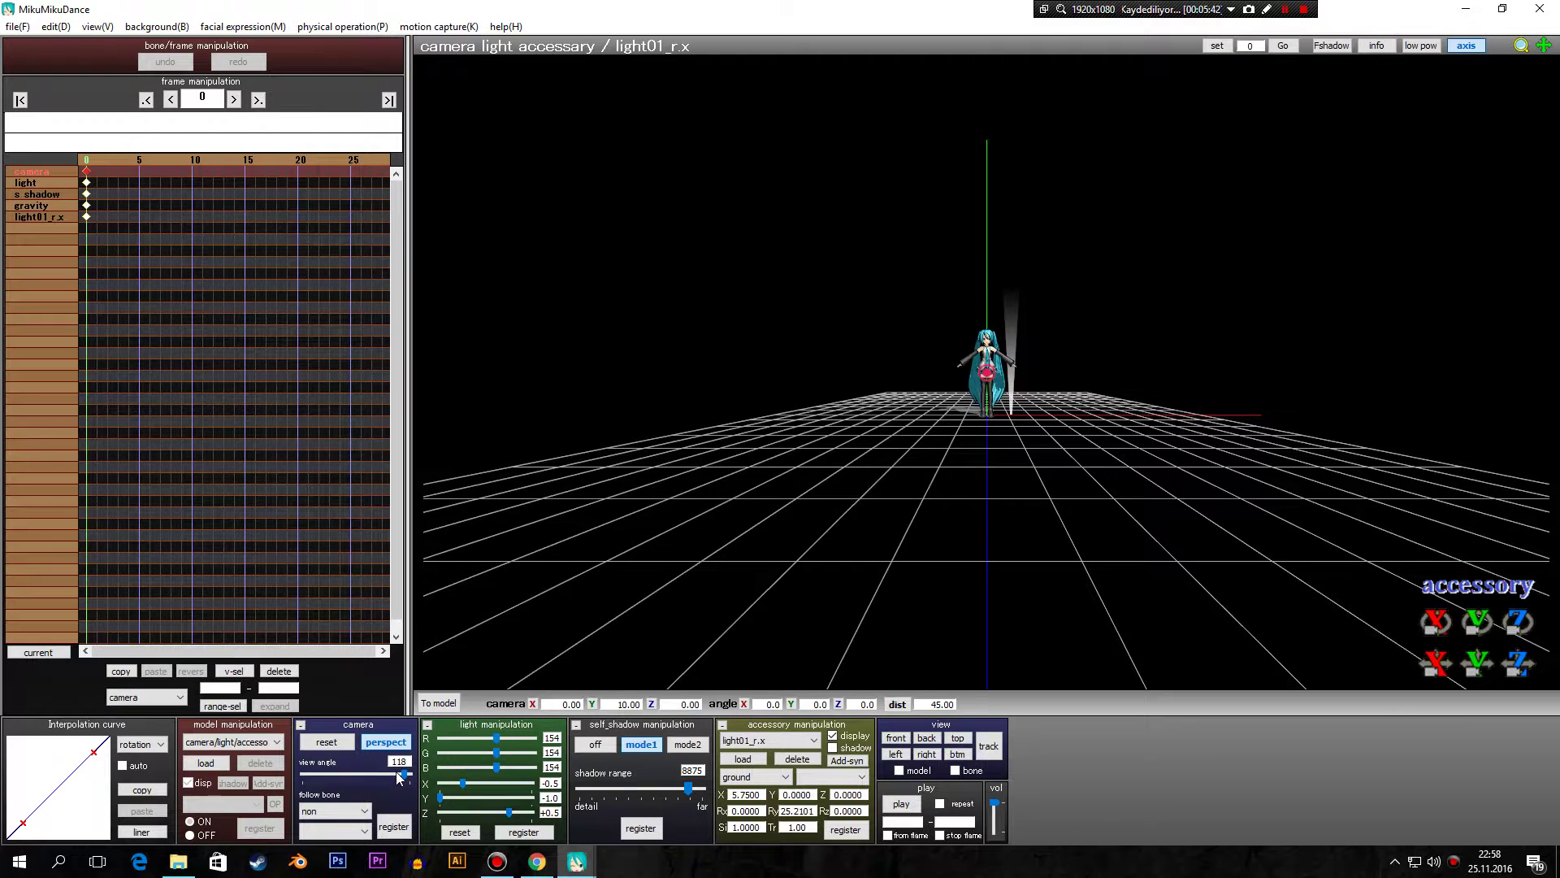
left_click_drag(401, 775, 346, 774)
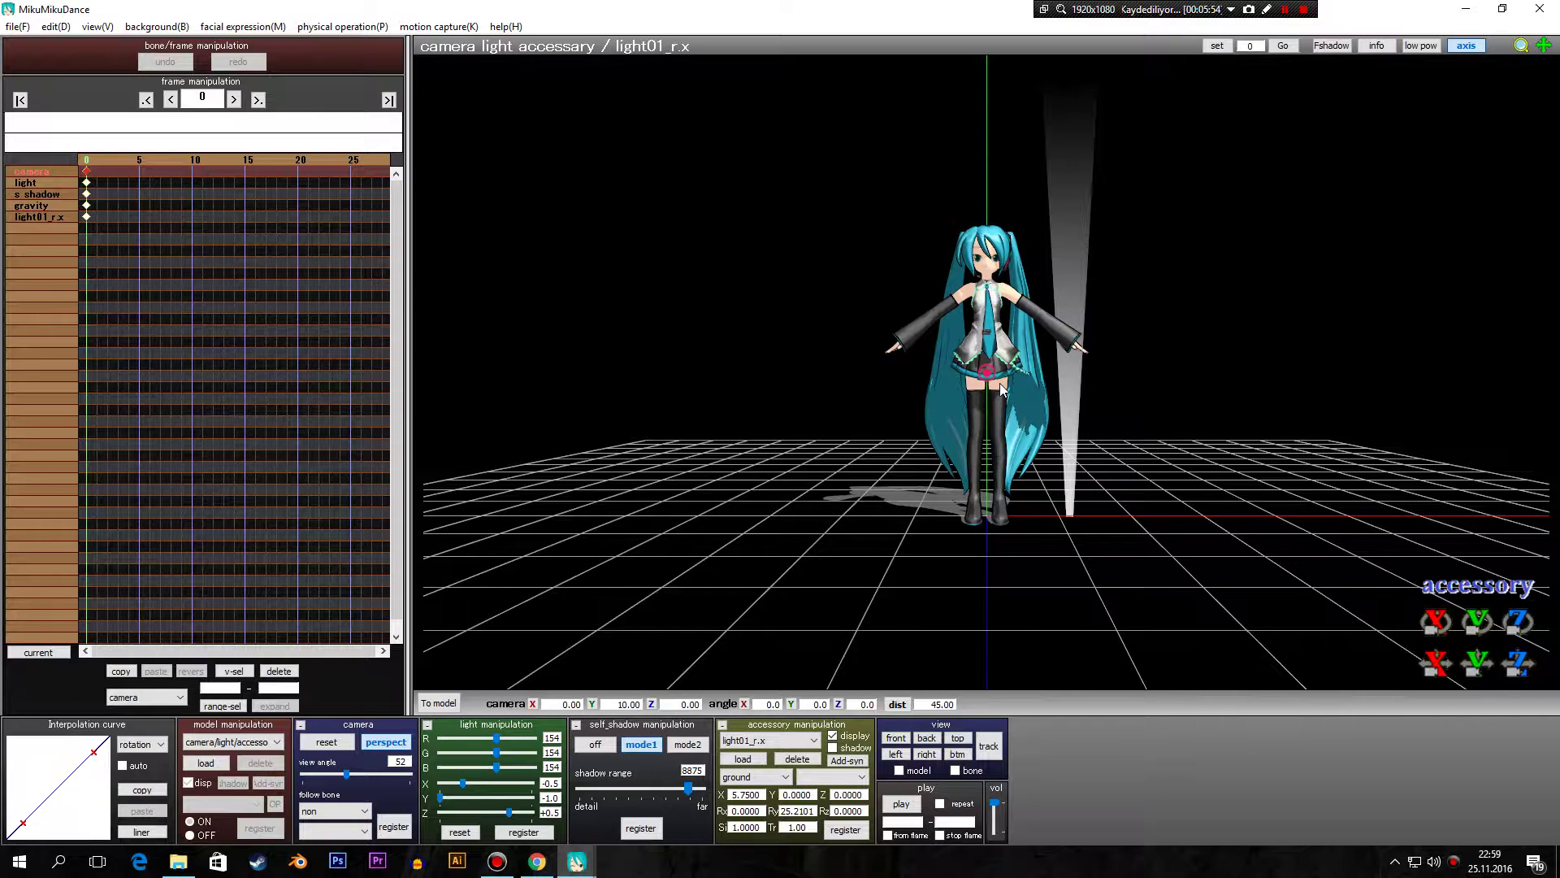
Make the camera follow the Miku Hatsune model's neck bone with camera Z at 12
left_click(339, 812)
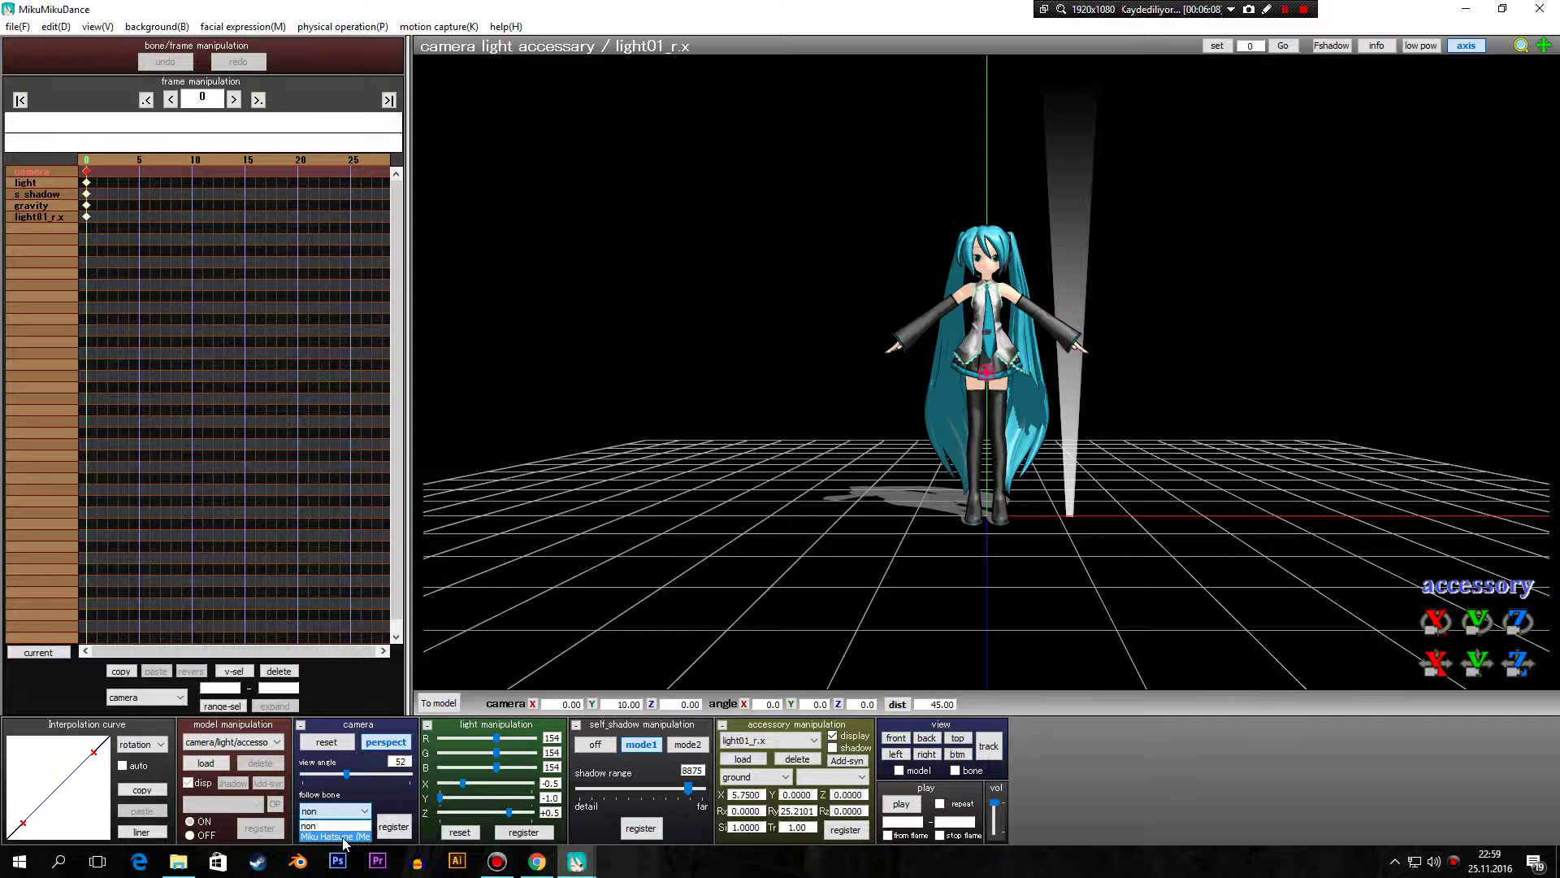
left_click(343, 836)
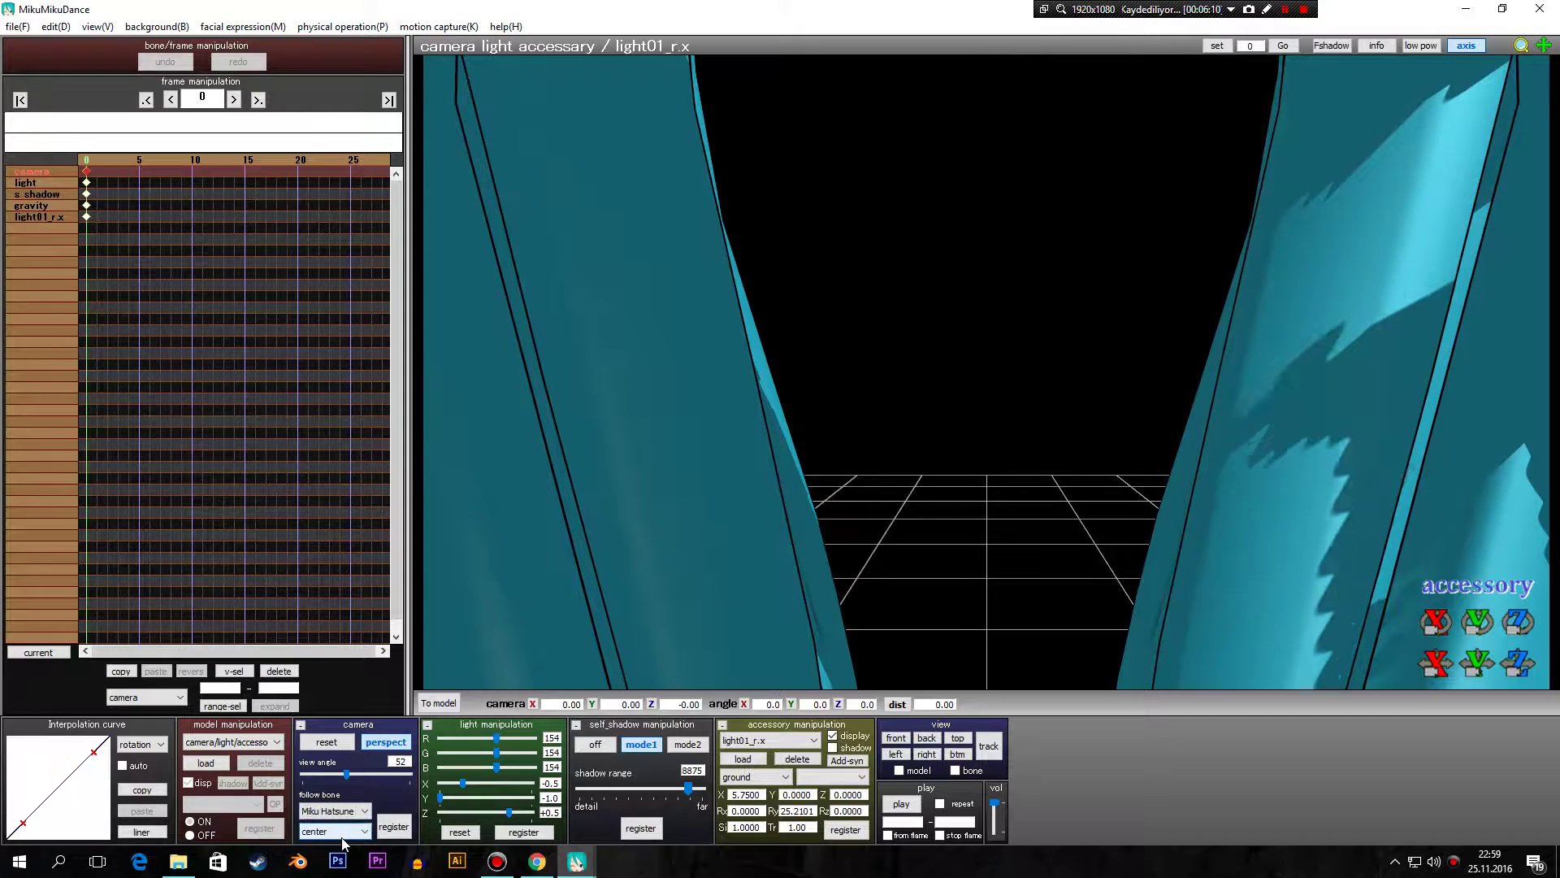
left_click(451, 702)
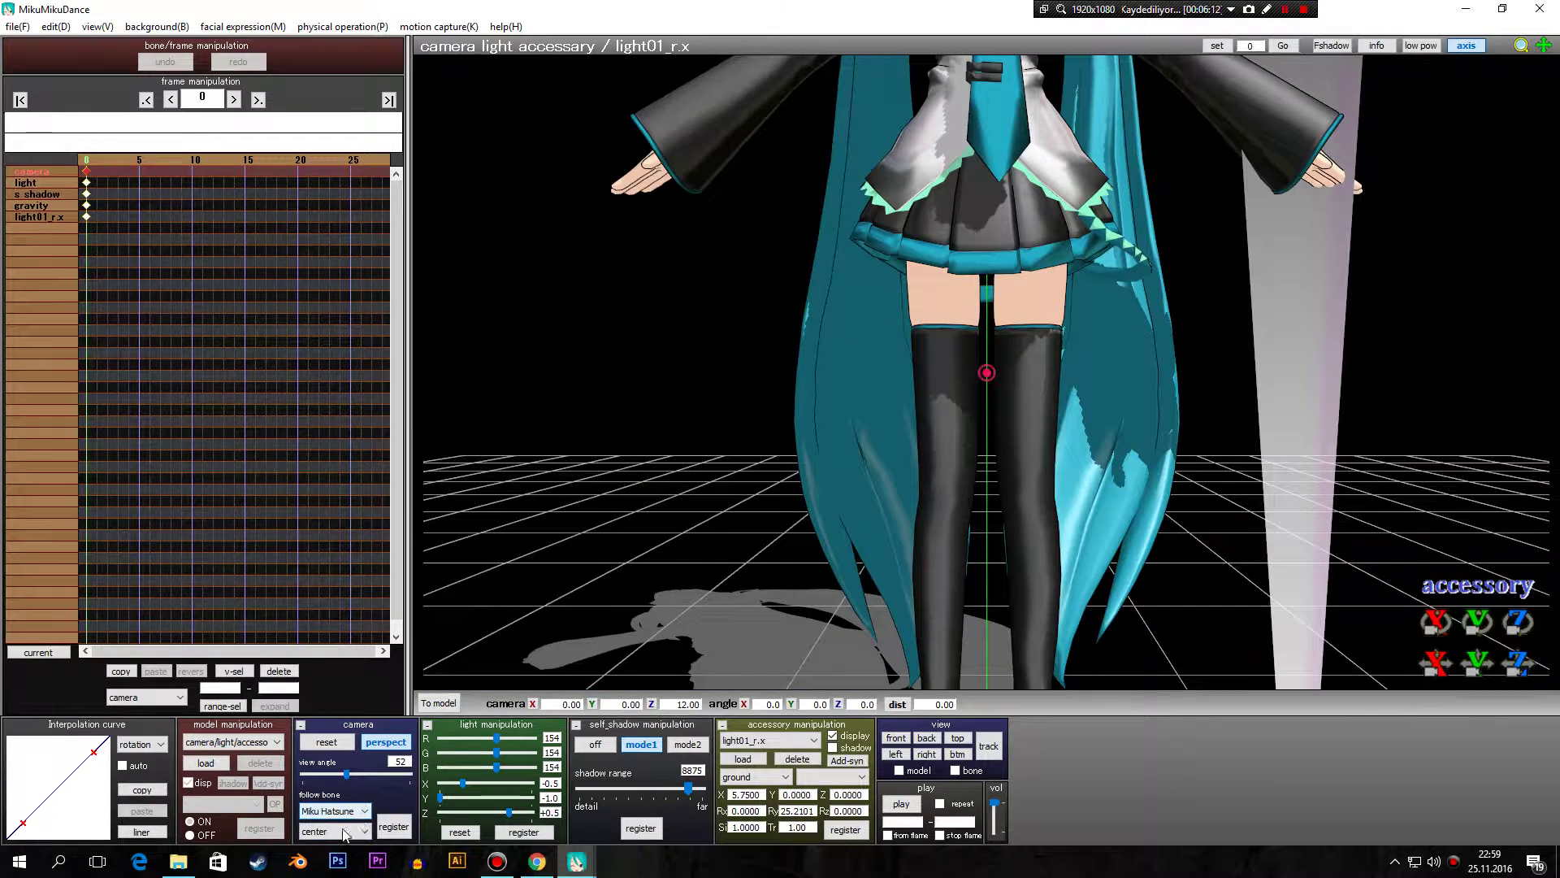
scroll(345, 833, "down", 2)
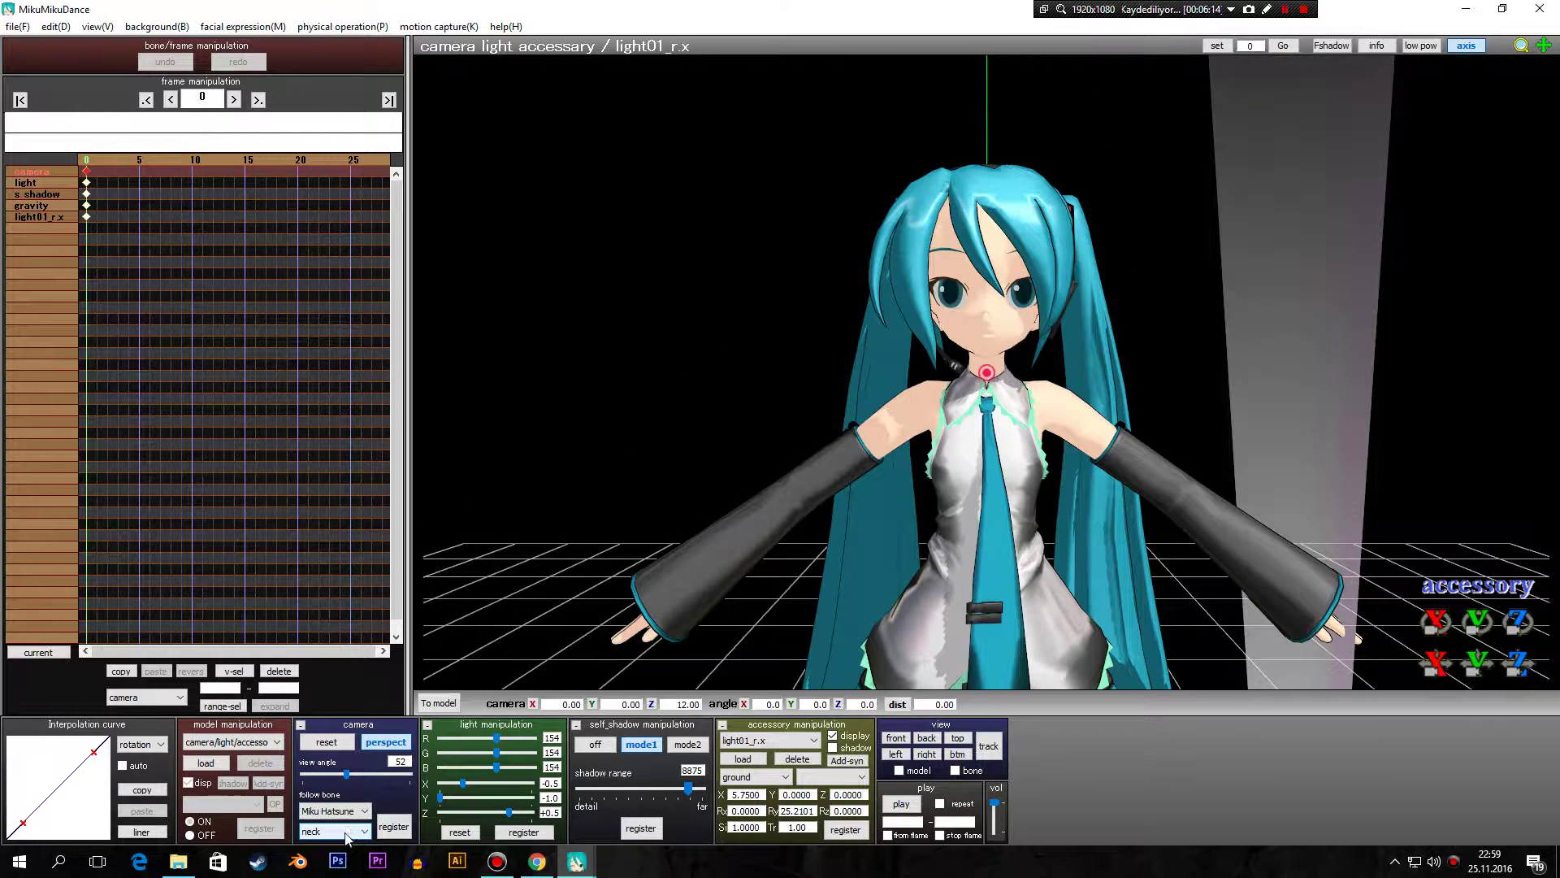
Change the camera's follow bone to hair3_L and pull the camera back to Z 36
left_click(345, 833)
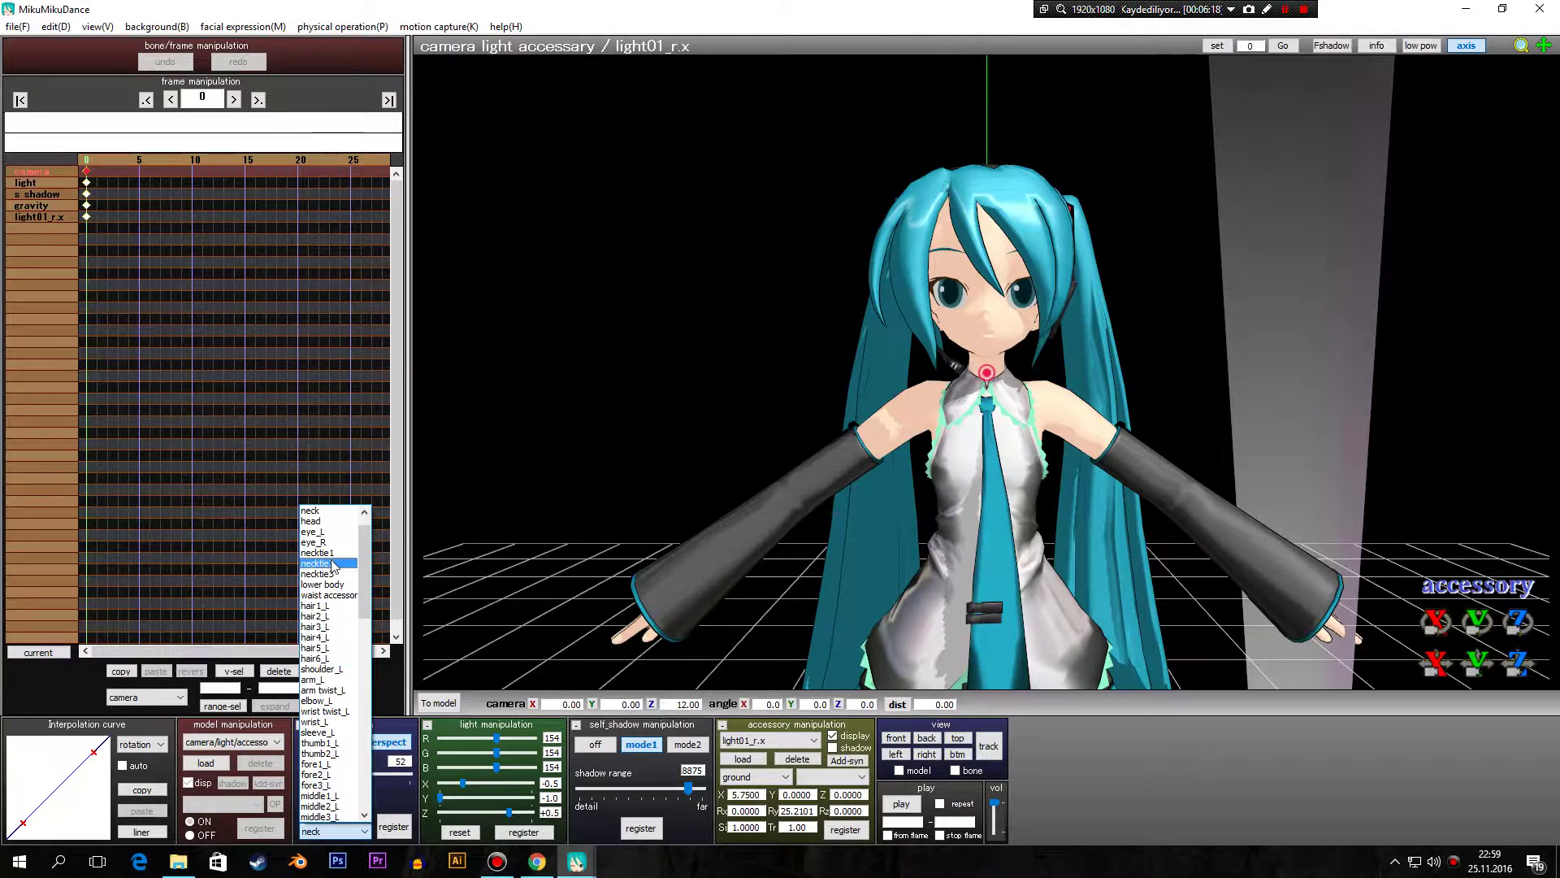
left_click(323, 627)
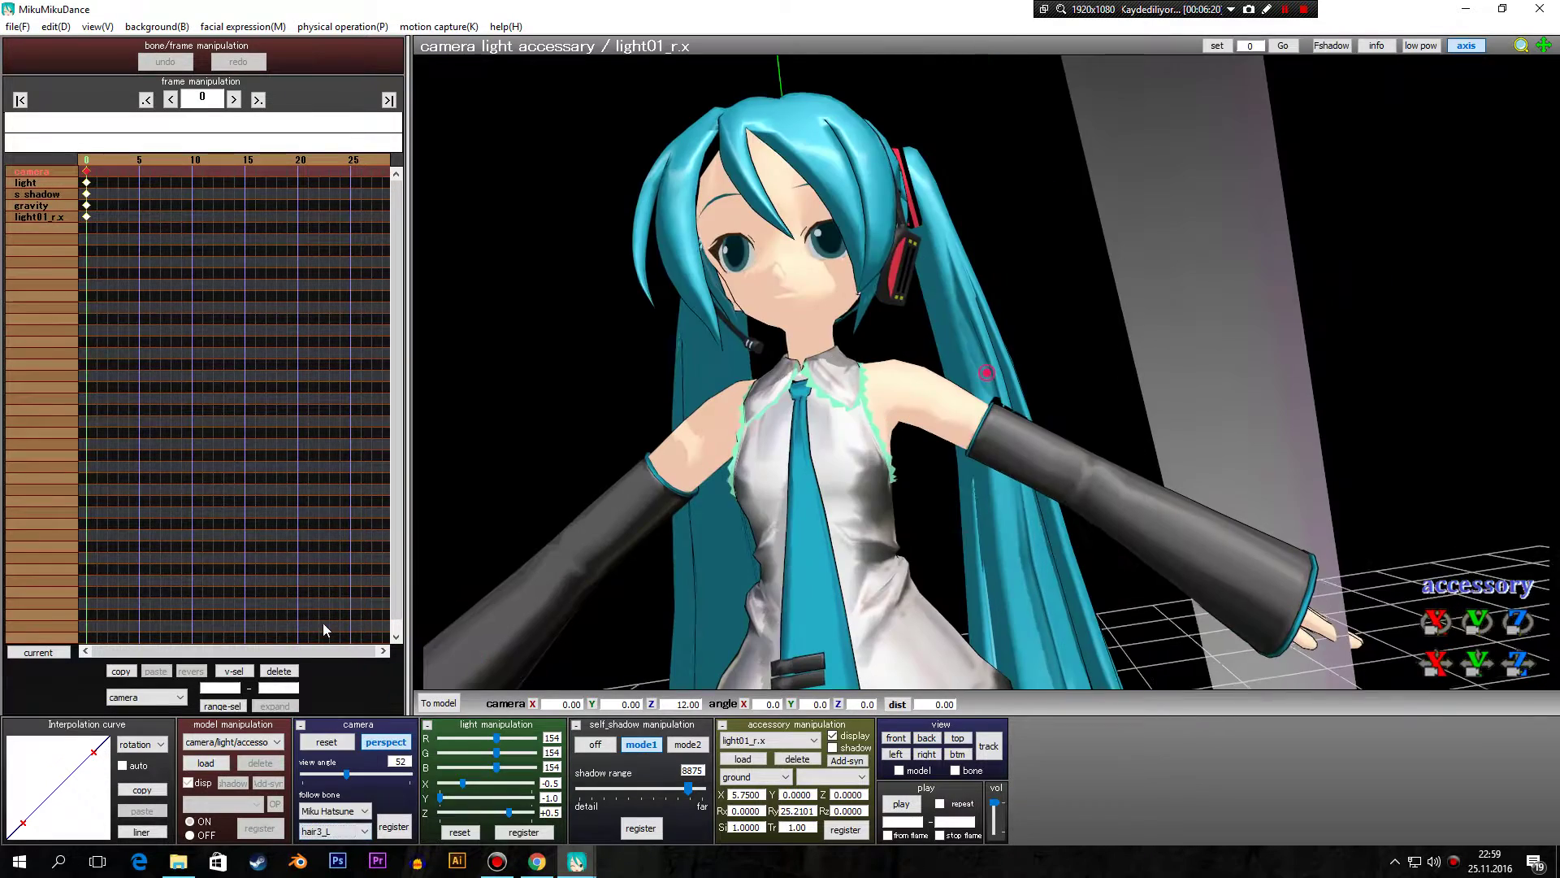
scroll(690, 632, "down", 8)
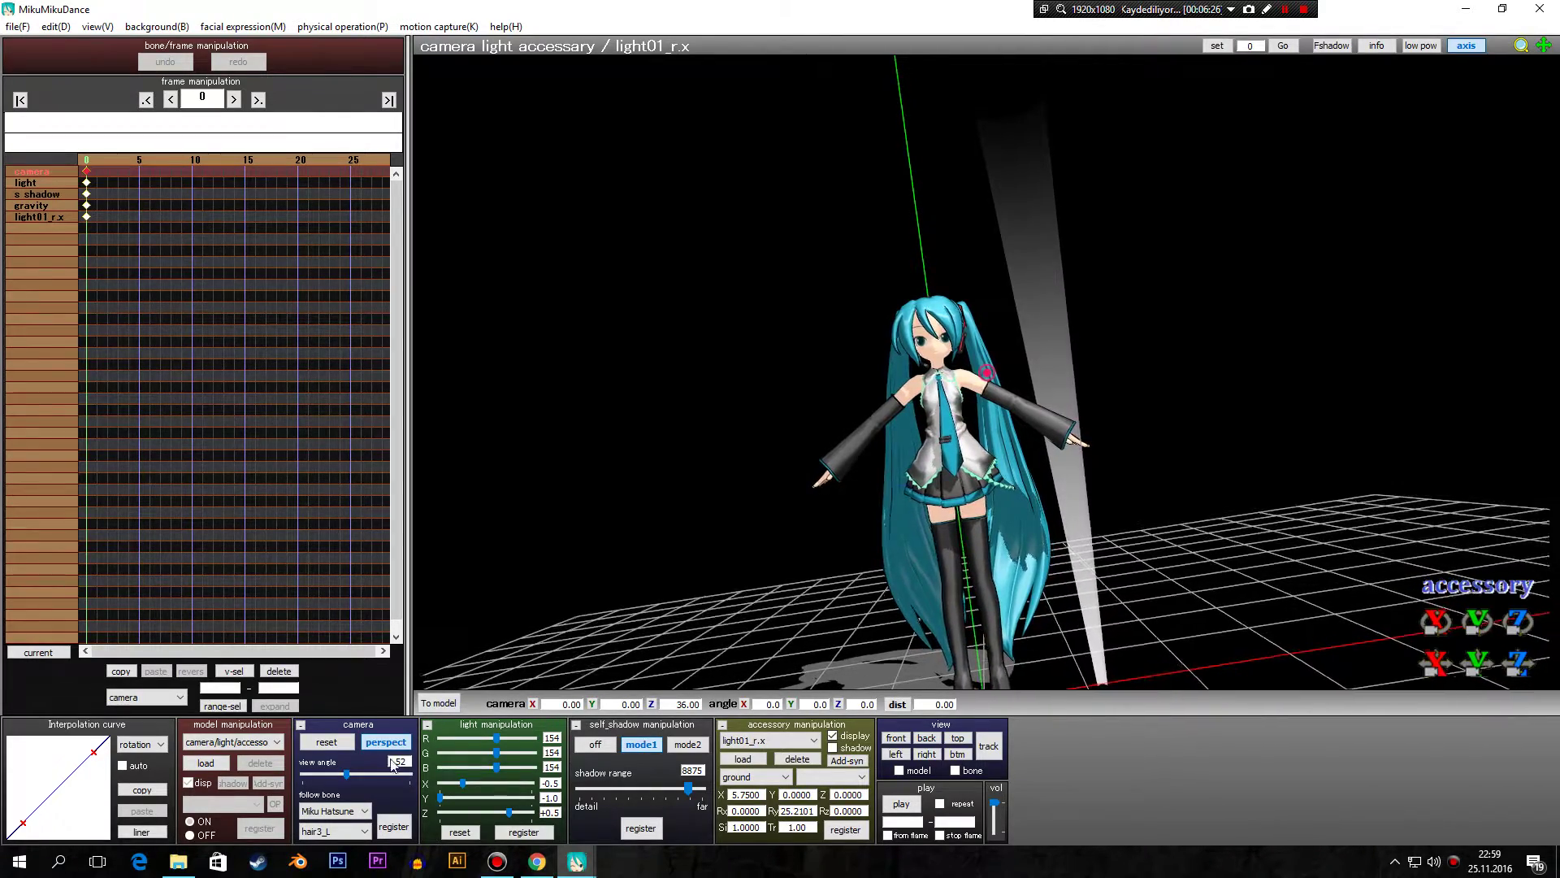
Change the camera's follow bone to middle3_L and bring the camera in to Z 18
left_click(338, 833)
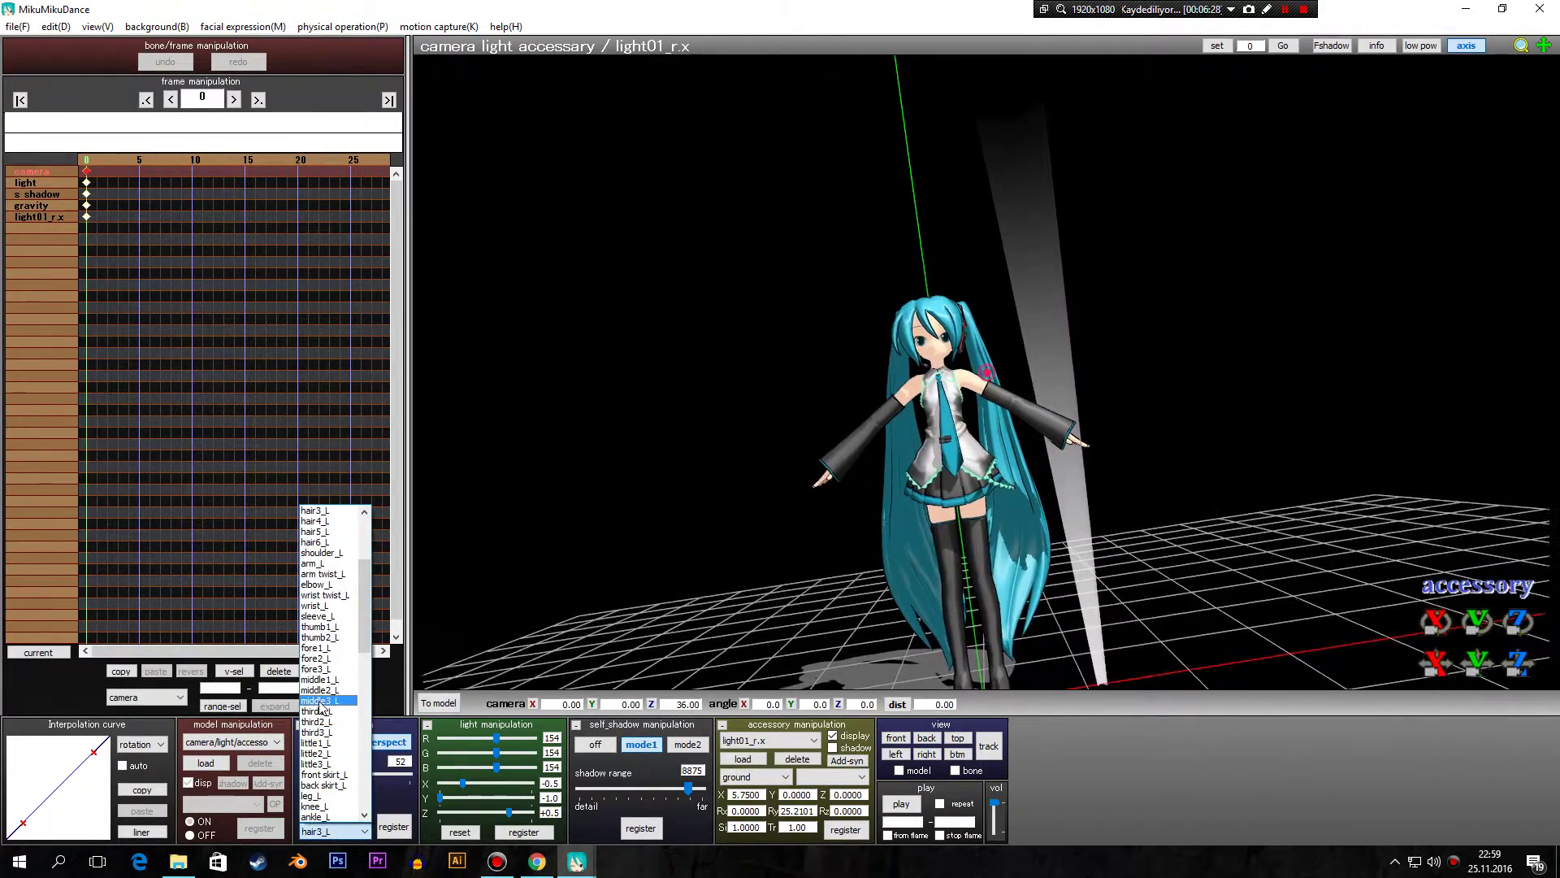
left_click(339, 688)
scroll(1016, 371, "up", 5)
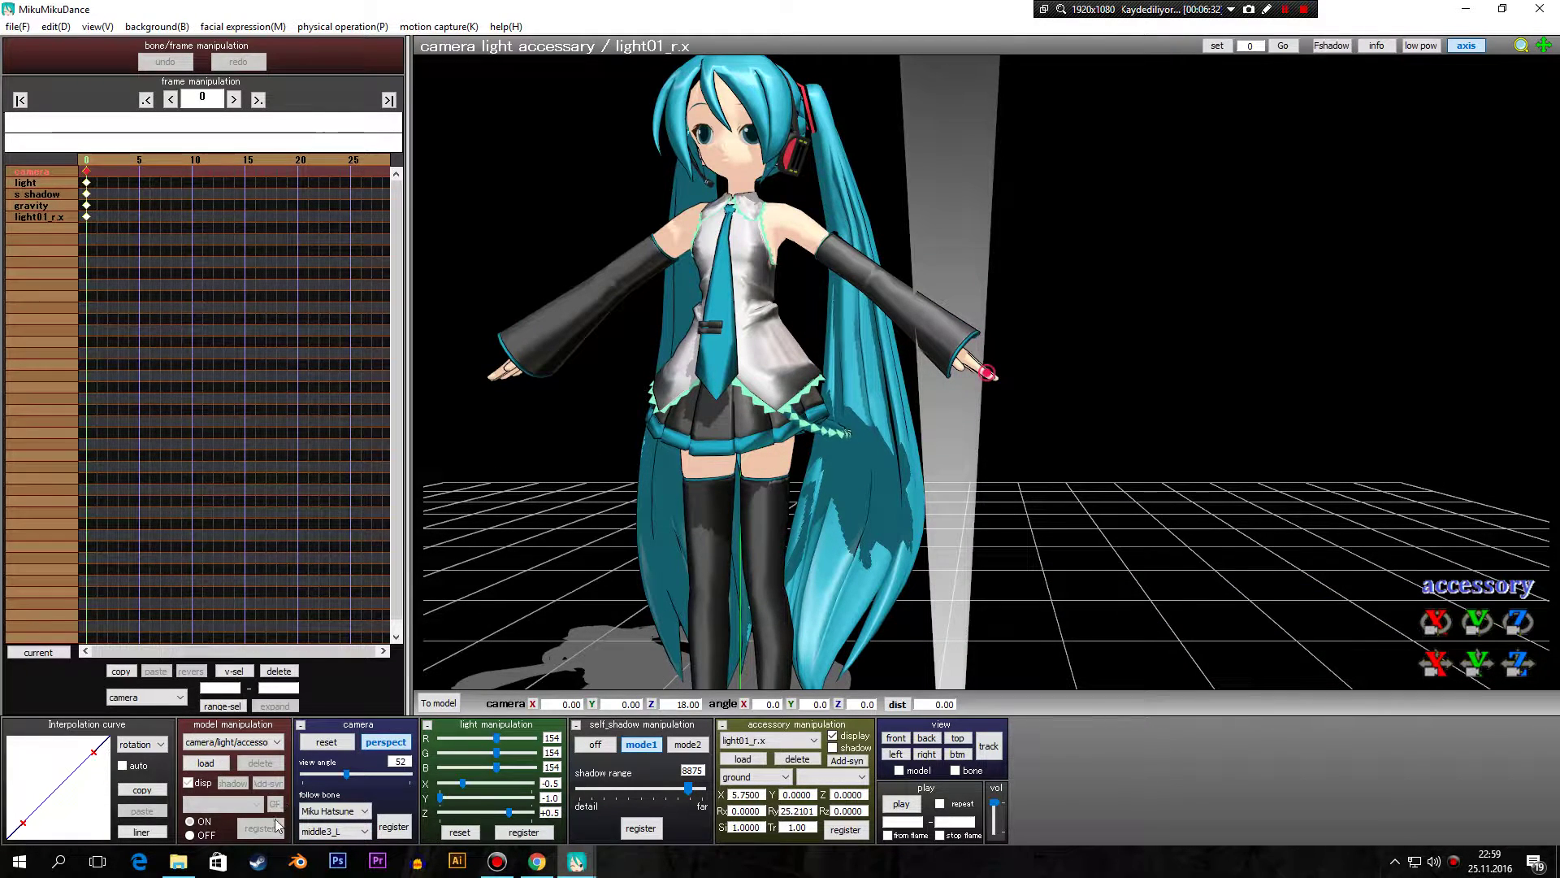
Make the camera follow the hair5_R bone and orbit around the Miku Hatsune model
left_click(336, 832)
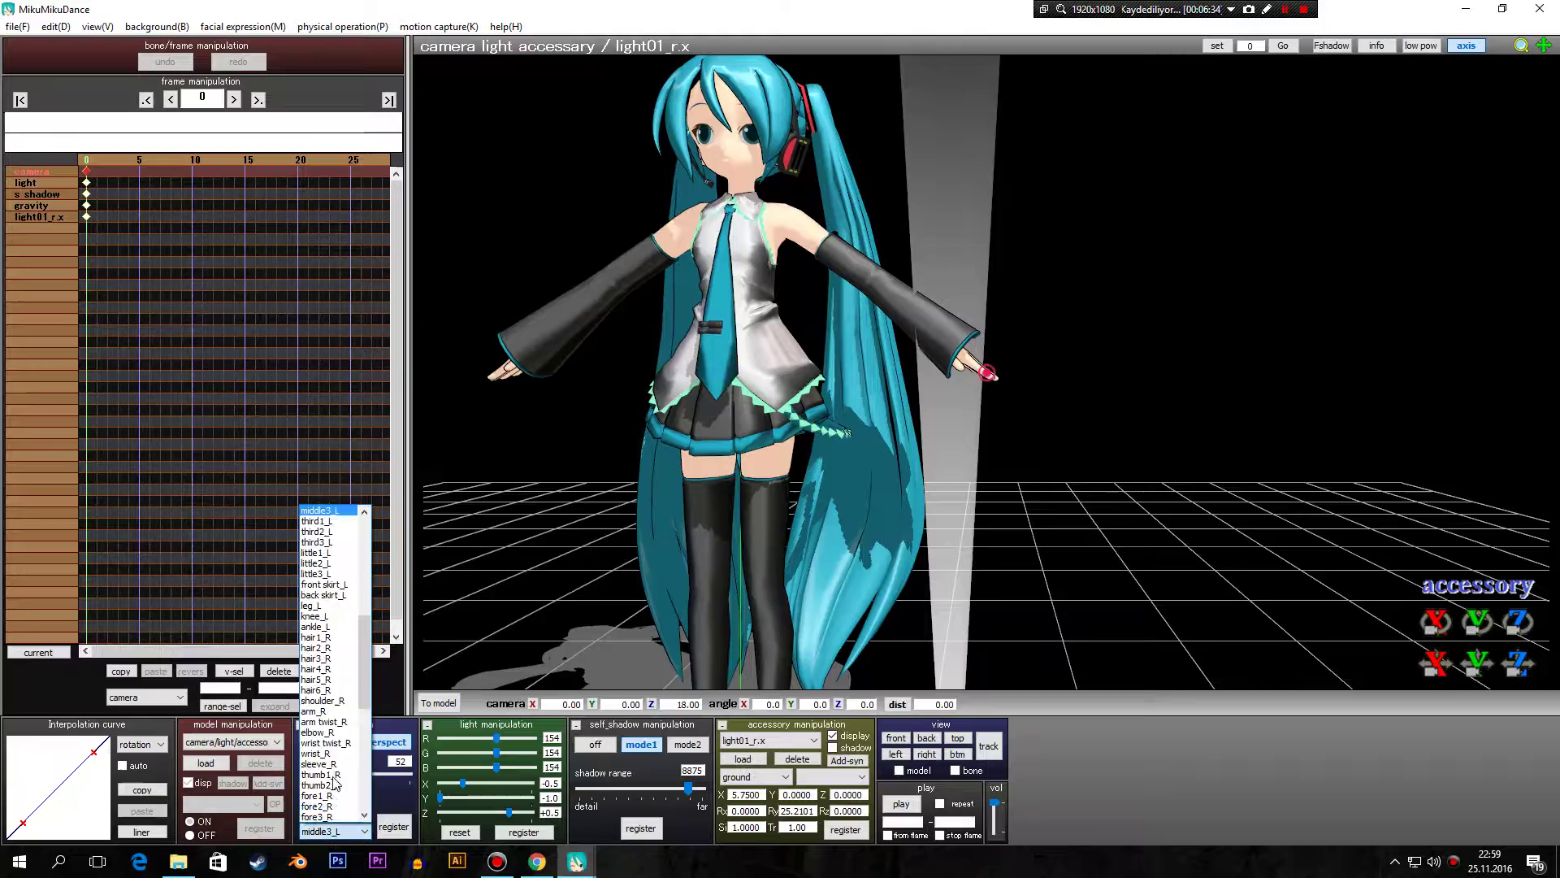
left_click(321, 679)
right_click_drag(739, 567, 1280, 428)
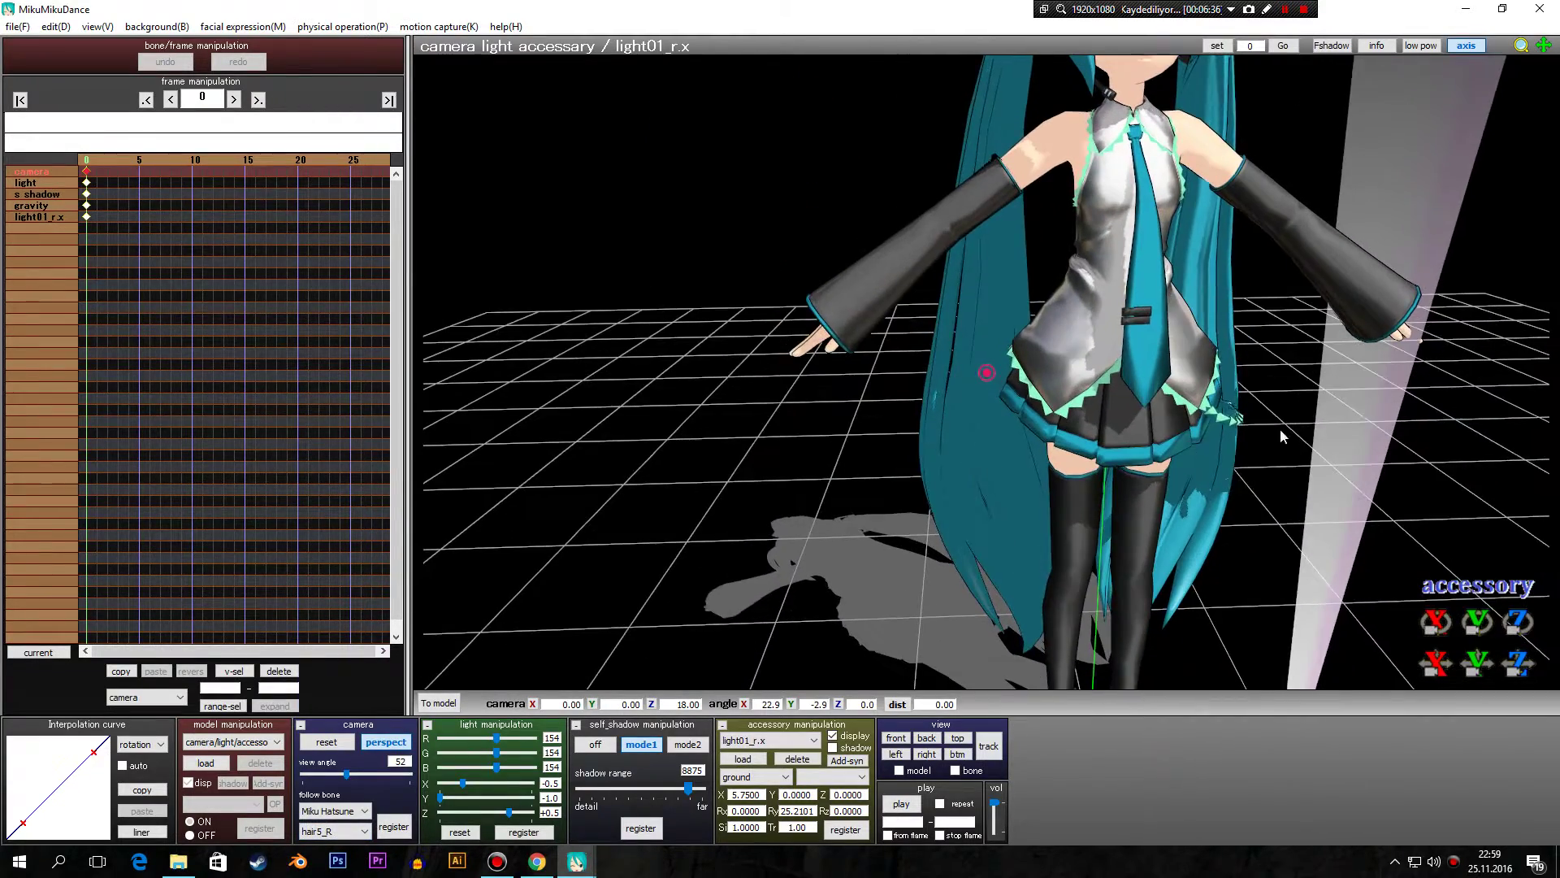
right_click_drag(1414, 418, 550, 411)
Move the camera repeatedly closer to and farther from the followed hair bone, finishing at Z 24
scroll(674, 398, "down", 5)
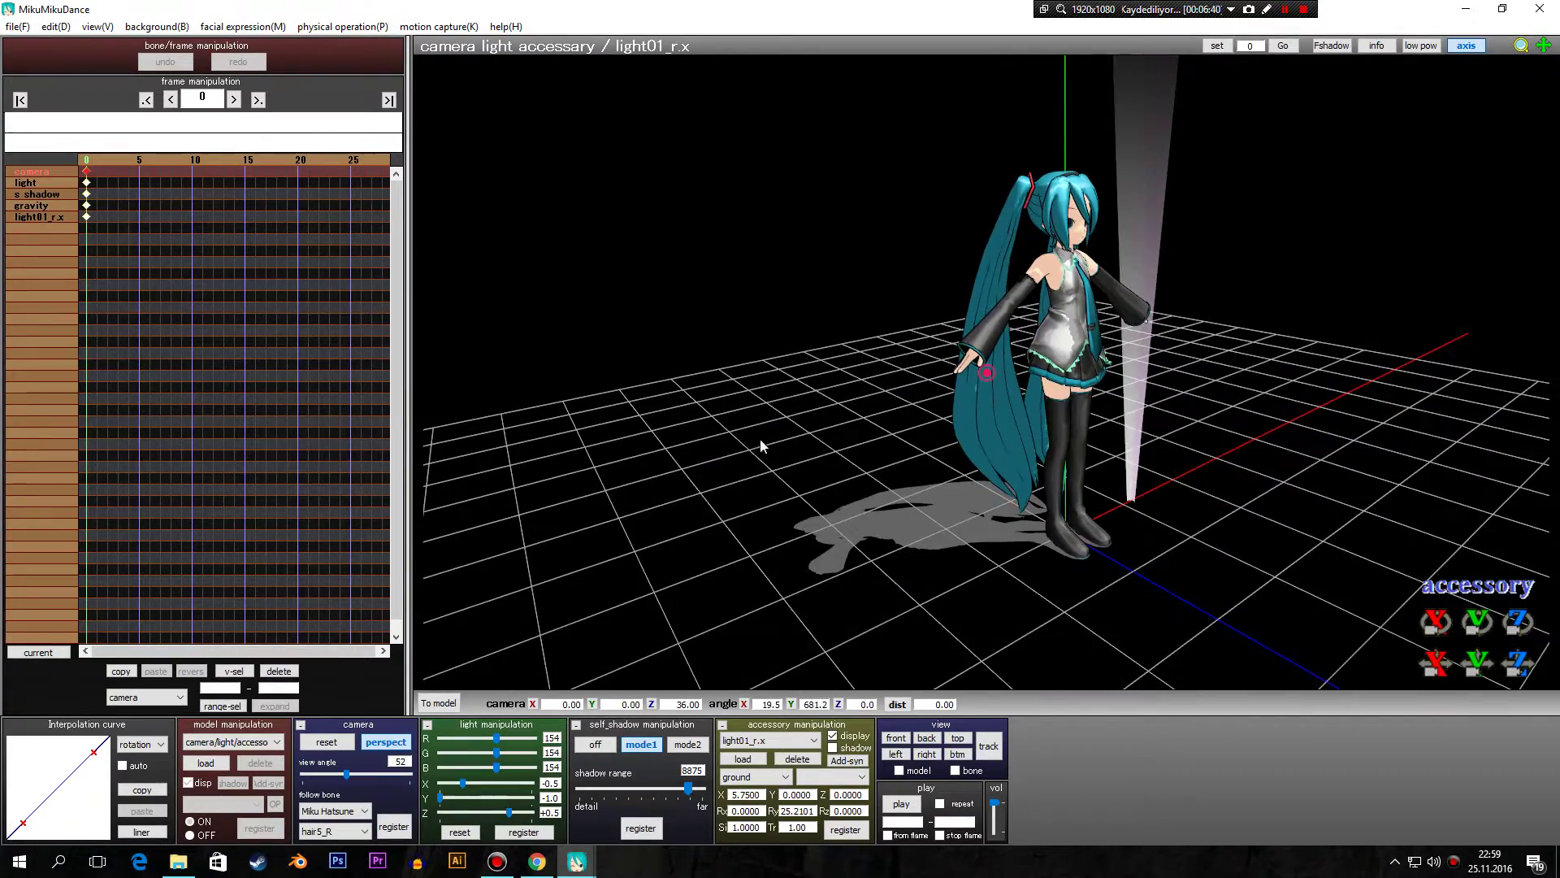
scroll(812, 455, "down", 2)
scroll(862, 467, "up", 10)
scroll(870, 467, "down", 6)
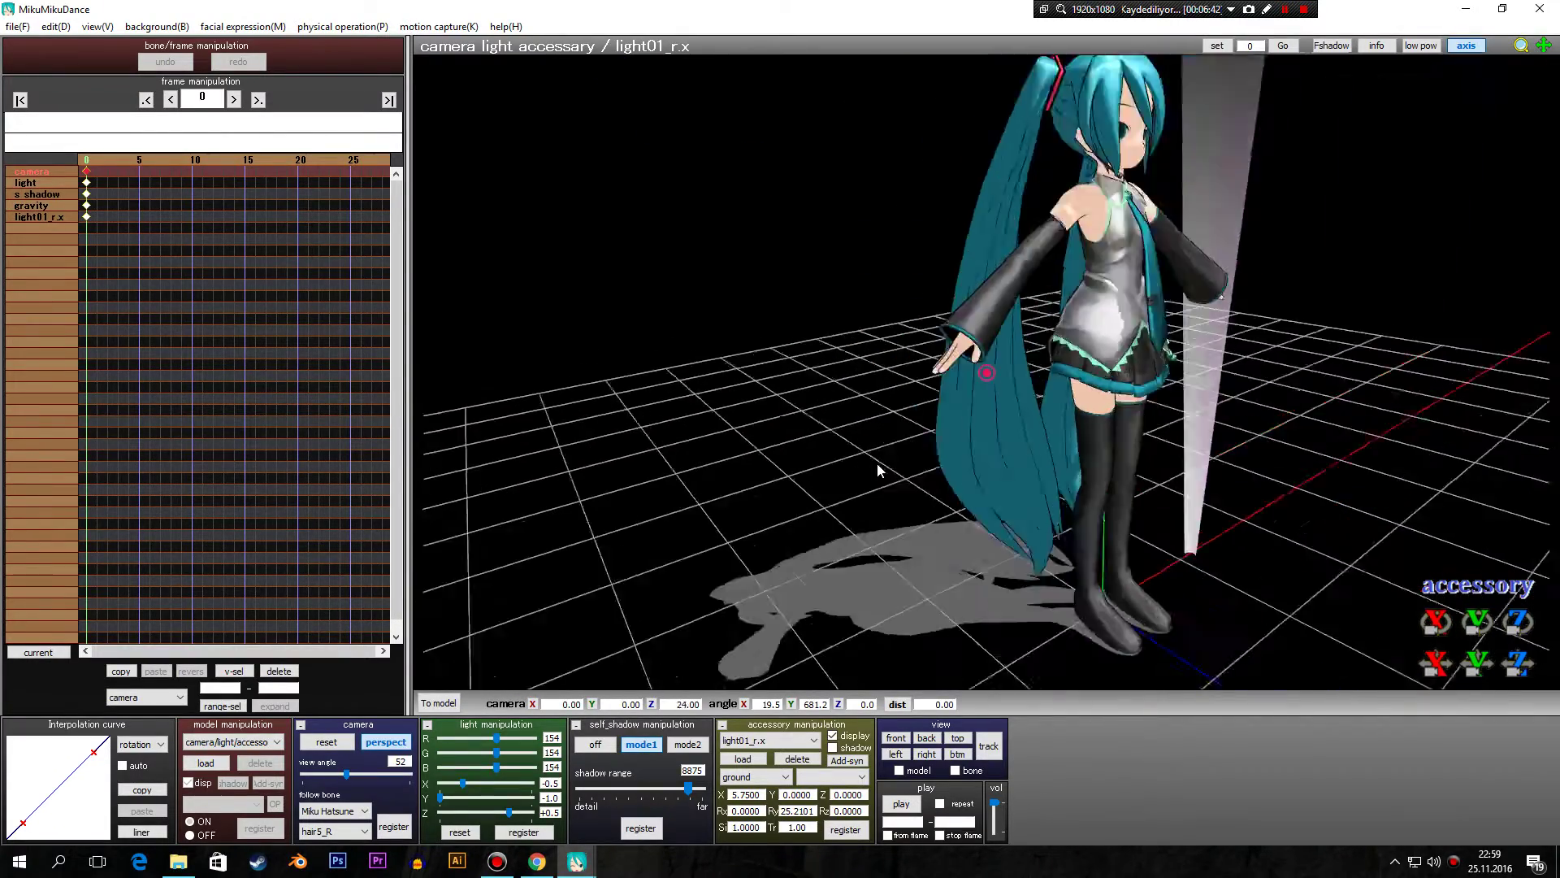
scroll(877, 467, "down", 3)
scroll(881, 465, "up", 6)
scroll(883, 467, "down", 6)
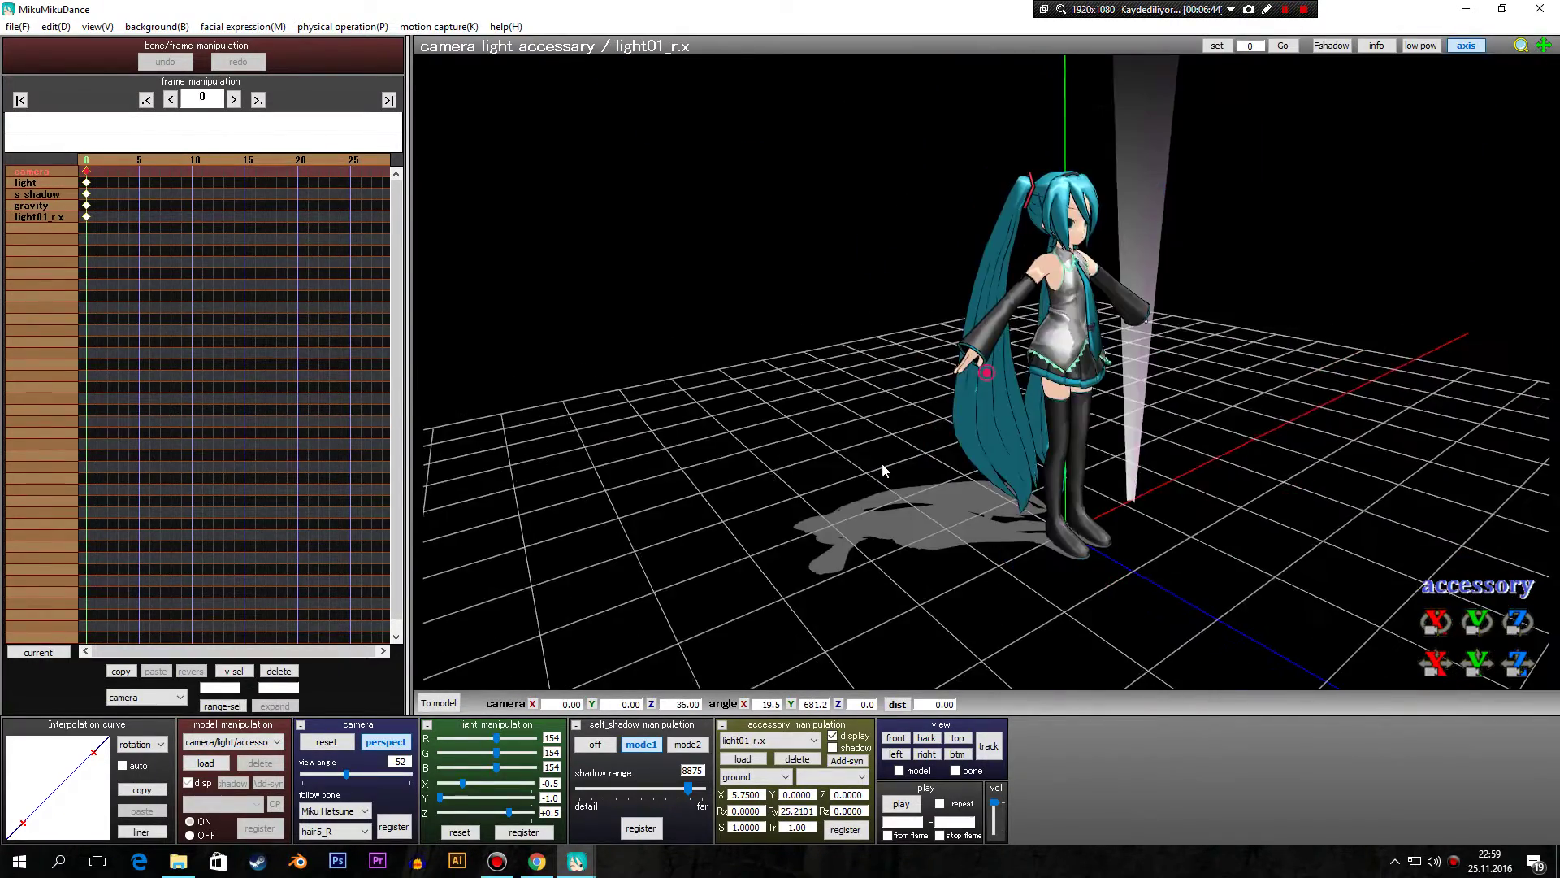
scroll(883, 468, "up", 3)
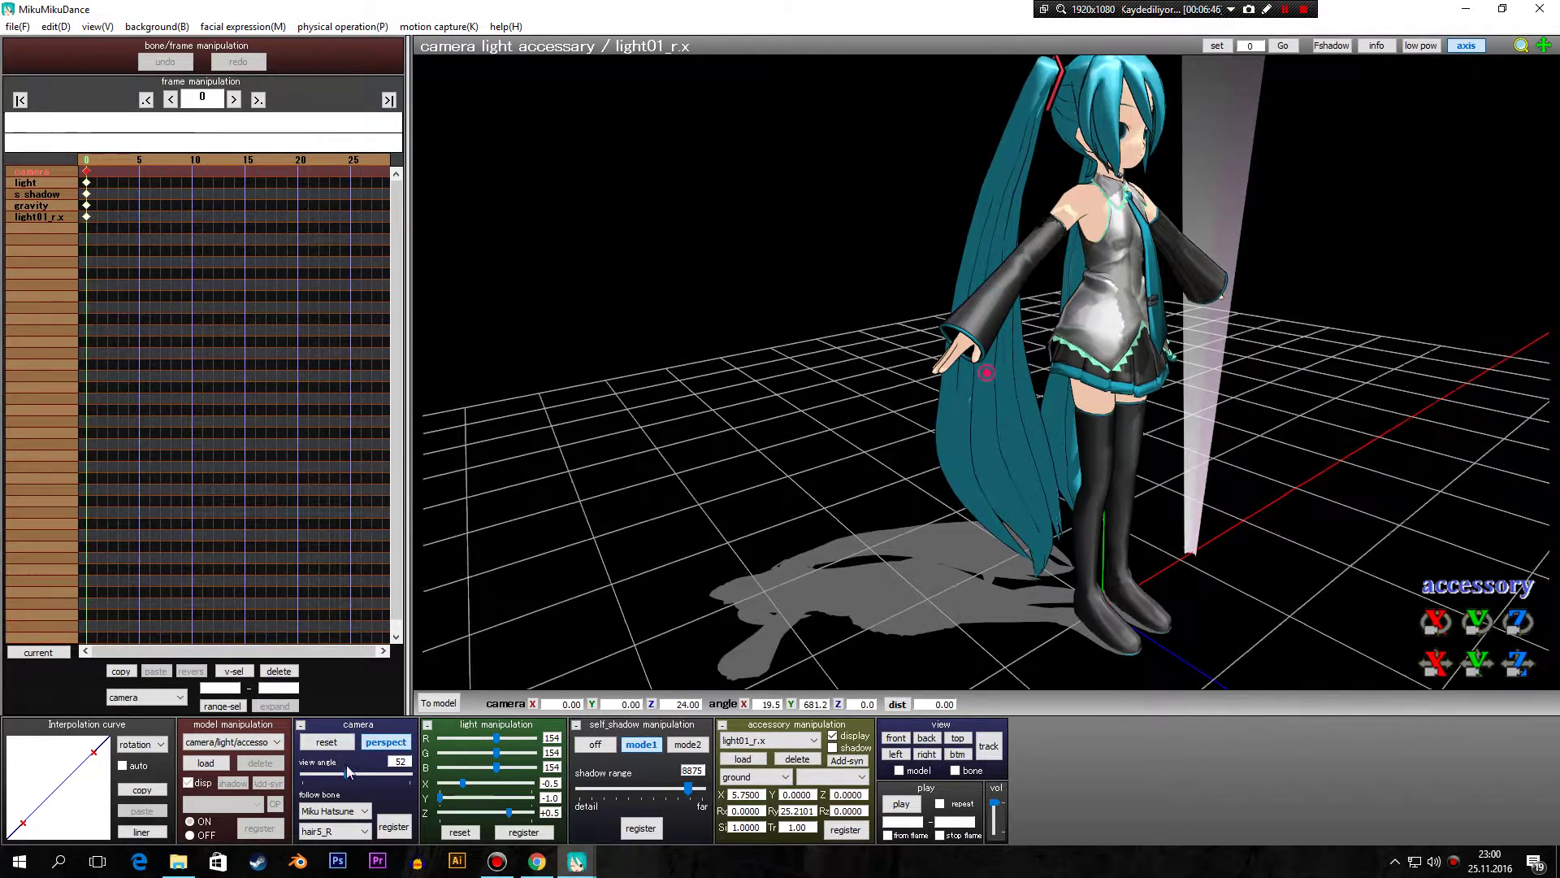
Try a camera view angle of 125 and reduce it to 77, turning the camera slightly around the model
left_click_drag(348, 770, 440, 770)
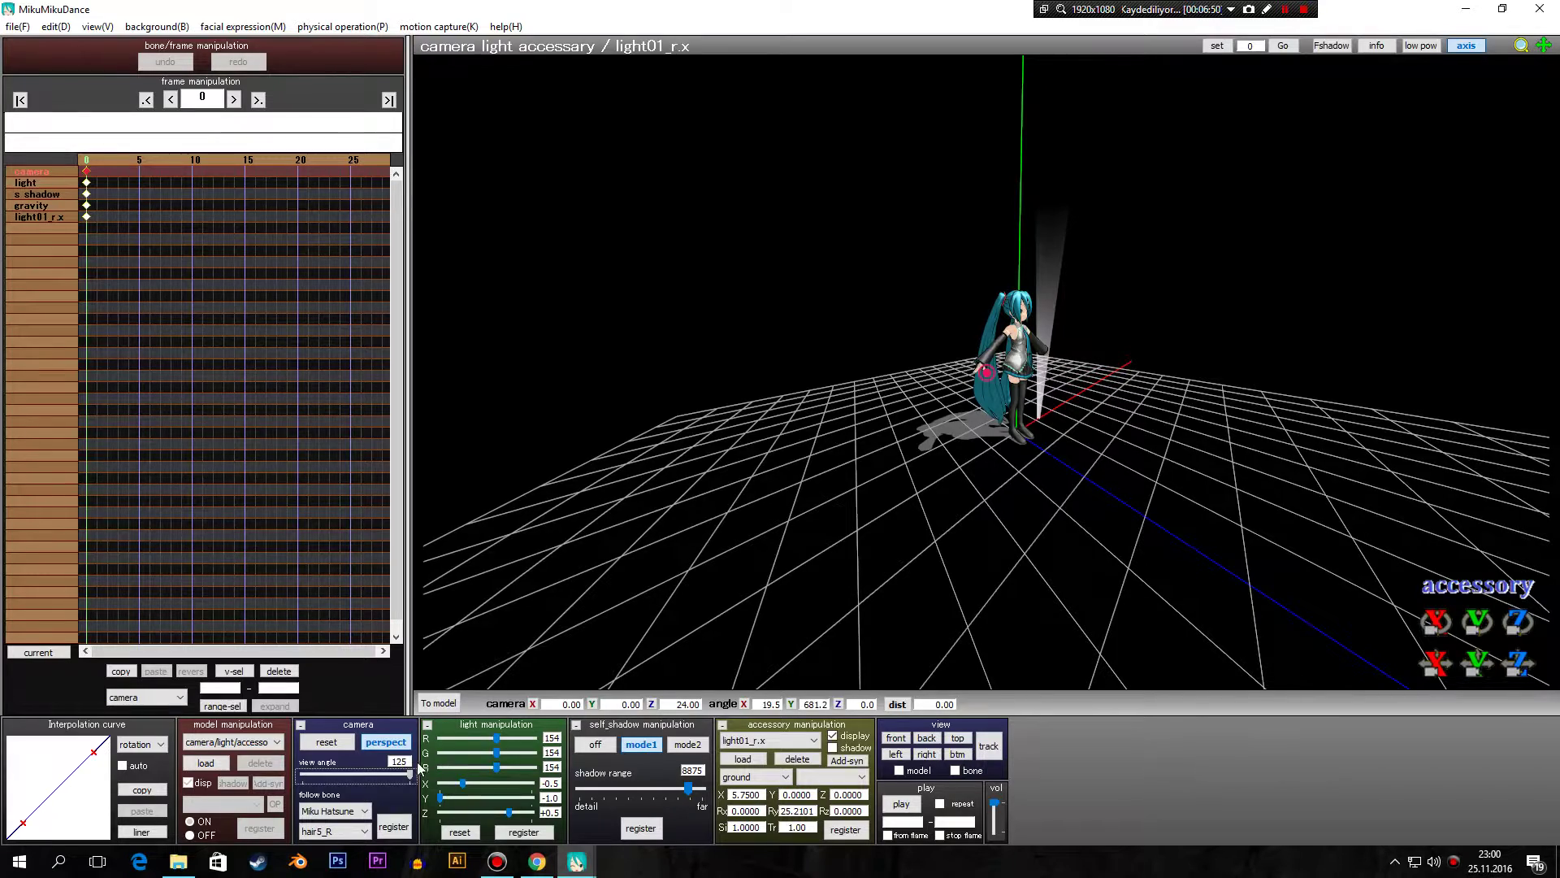
left_click_drag(410, 774, 368, 774)
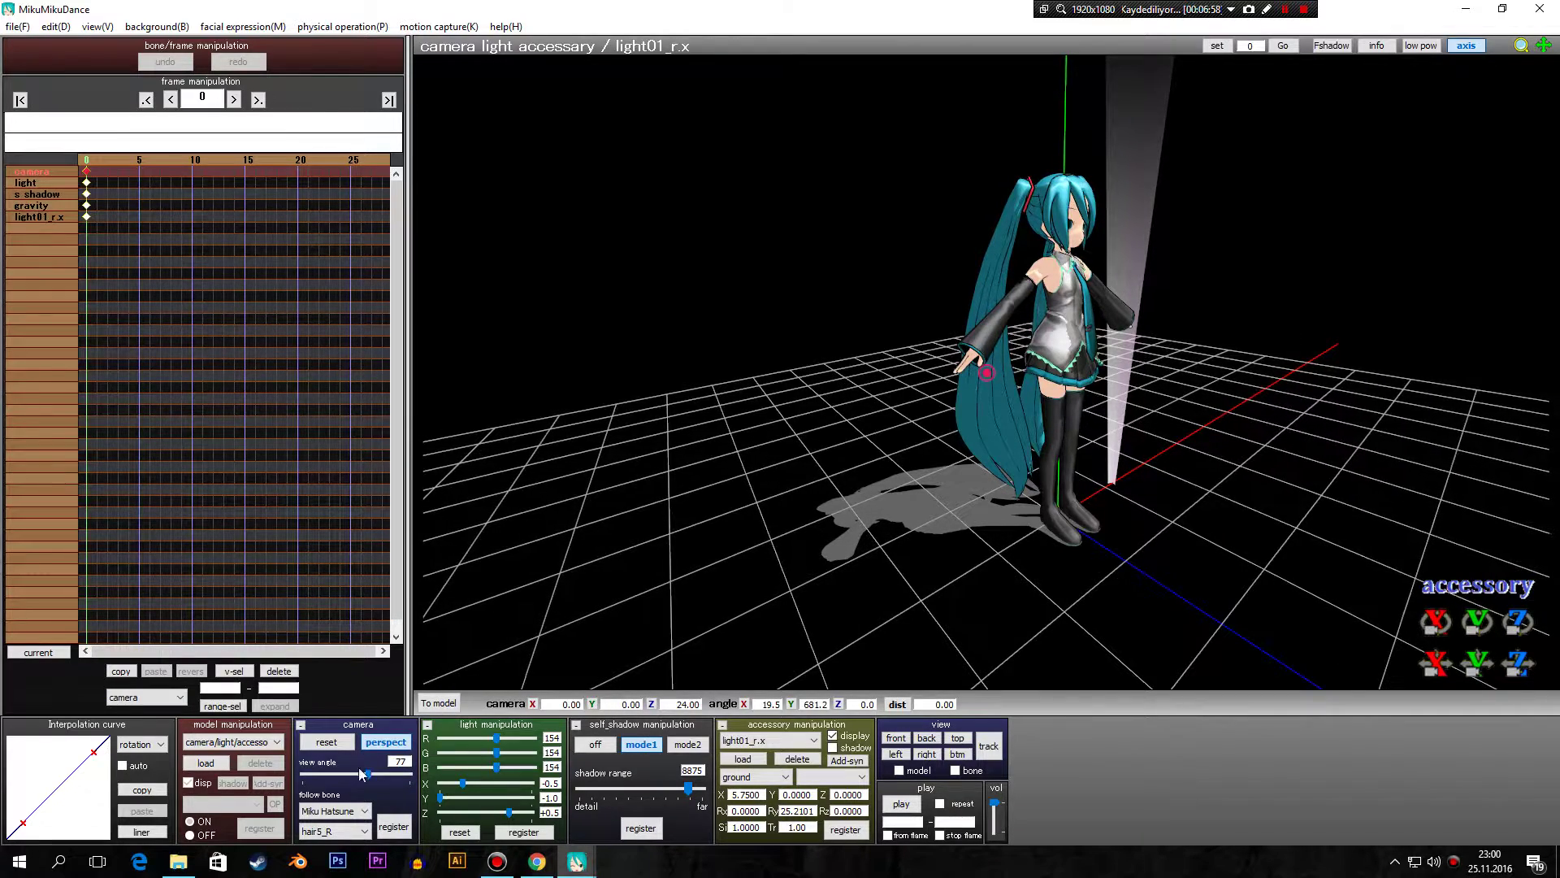
right_click_drag(886, 520, 847, 521)
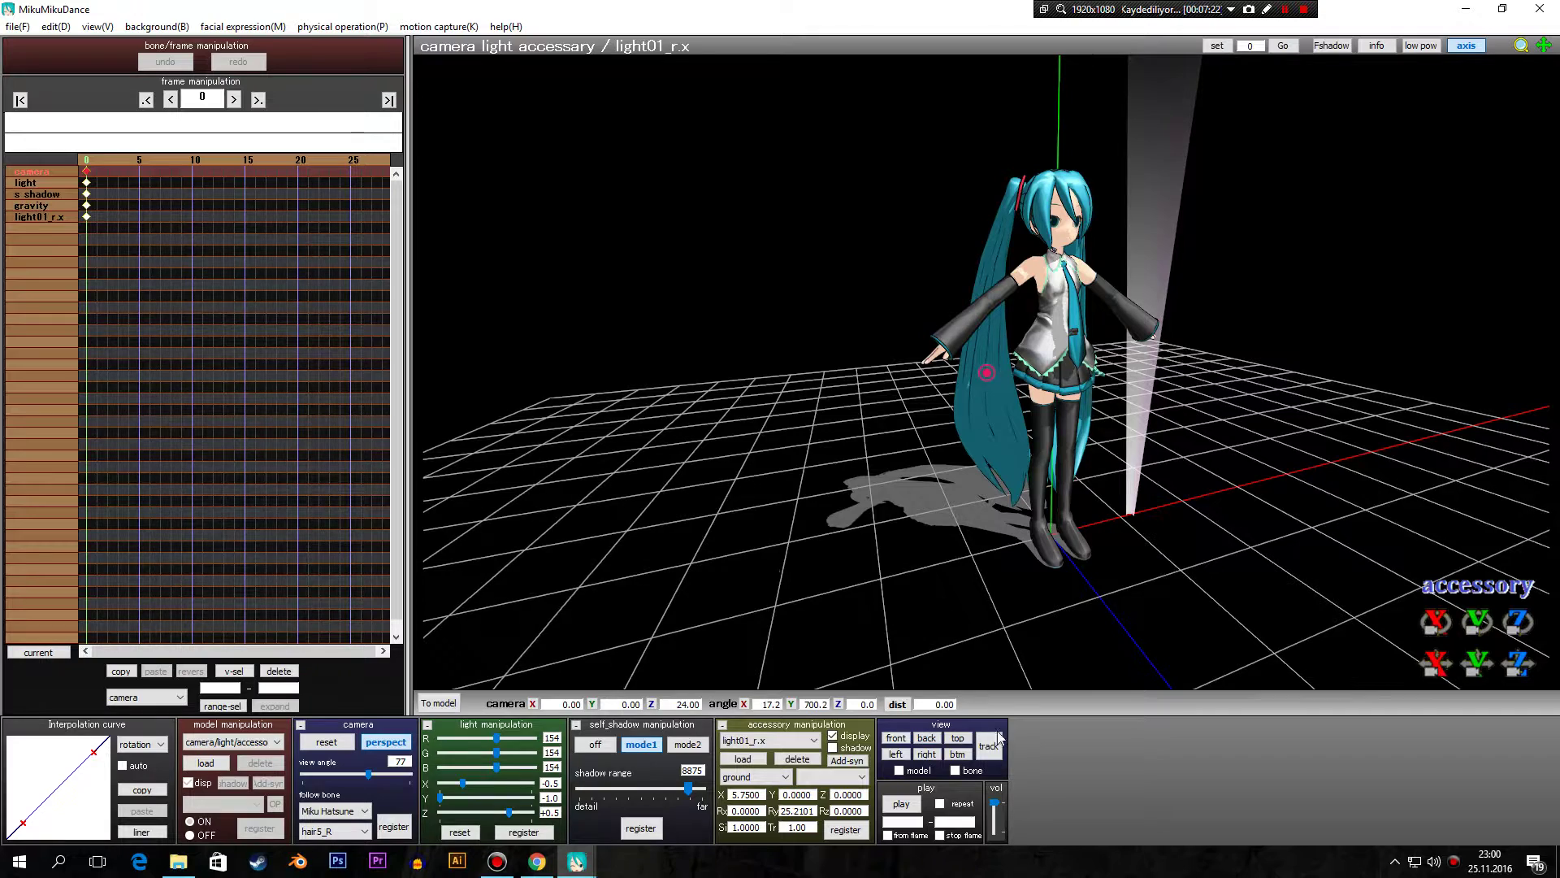
View the model from the front, back, top, right and bottom presets, and orbit back to an oblique angle
left_click(902, 743)
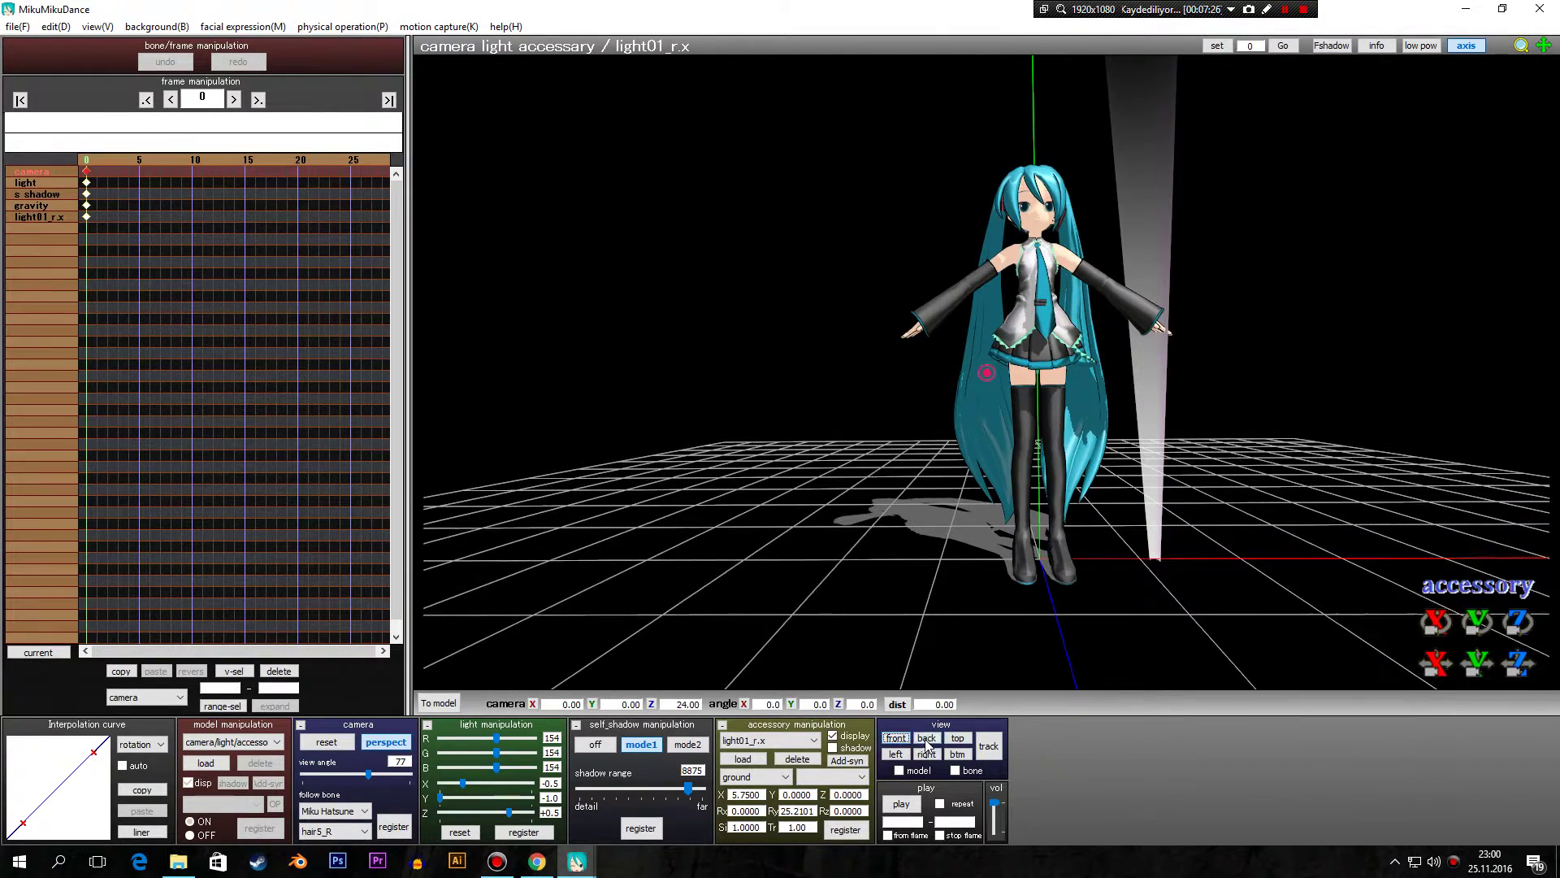
left_click(933, 741)
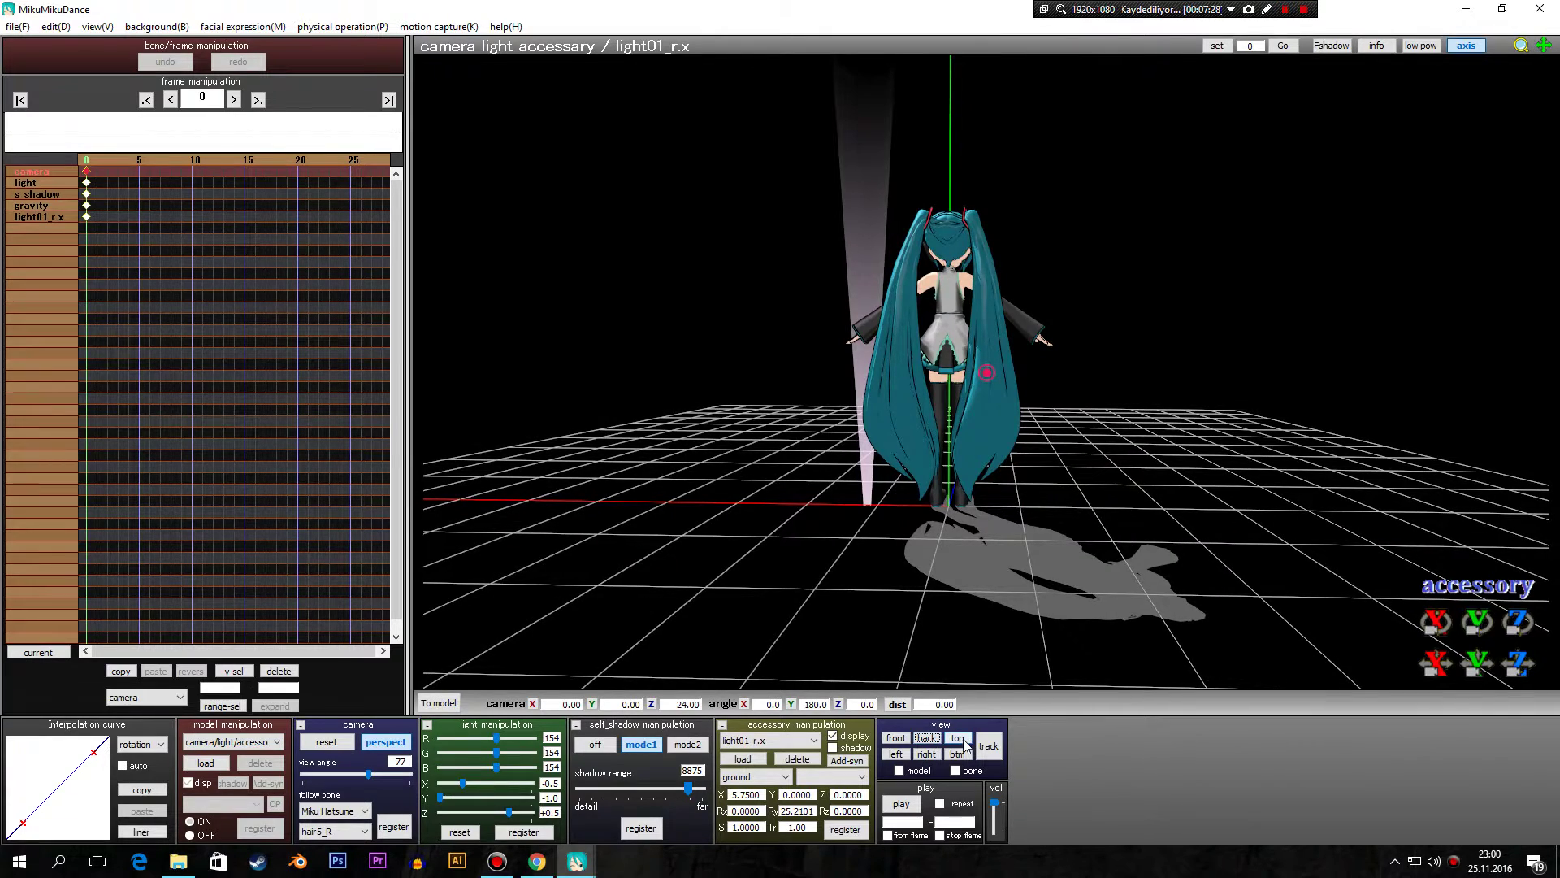
left_click(960, 740)
left_click(927, 754)
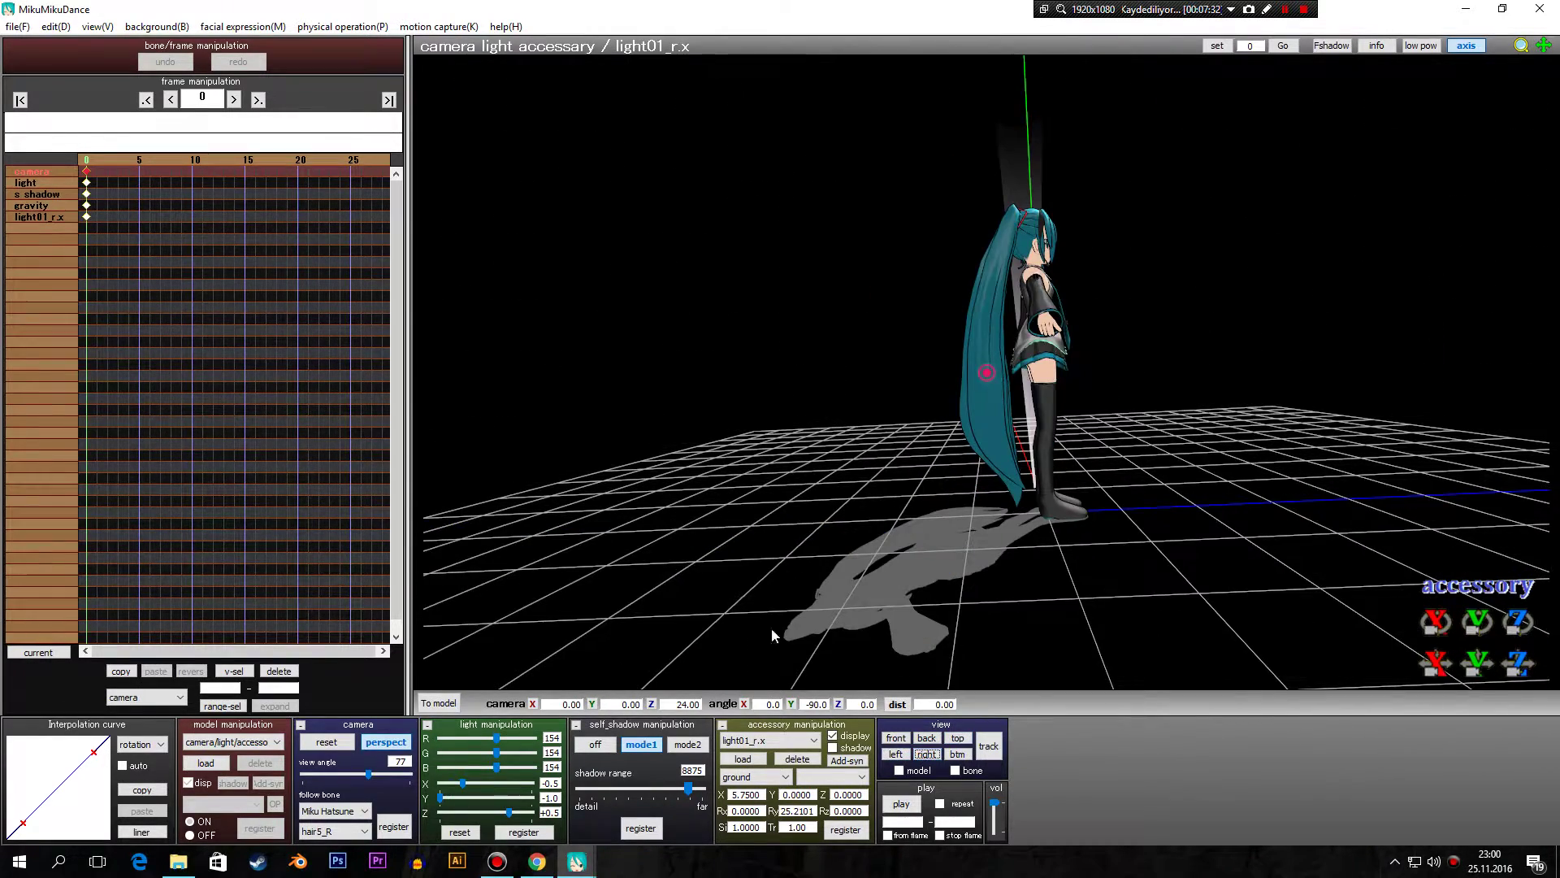
left_click(966, 755)
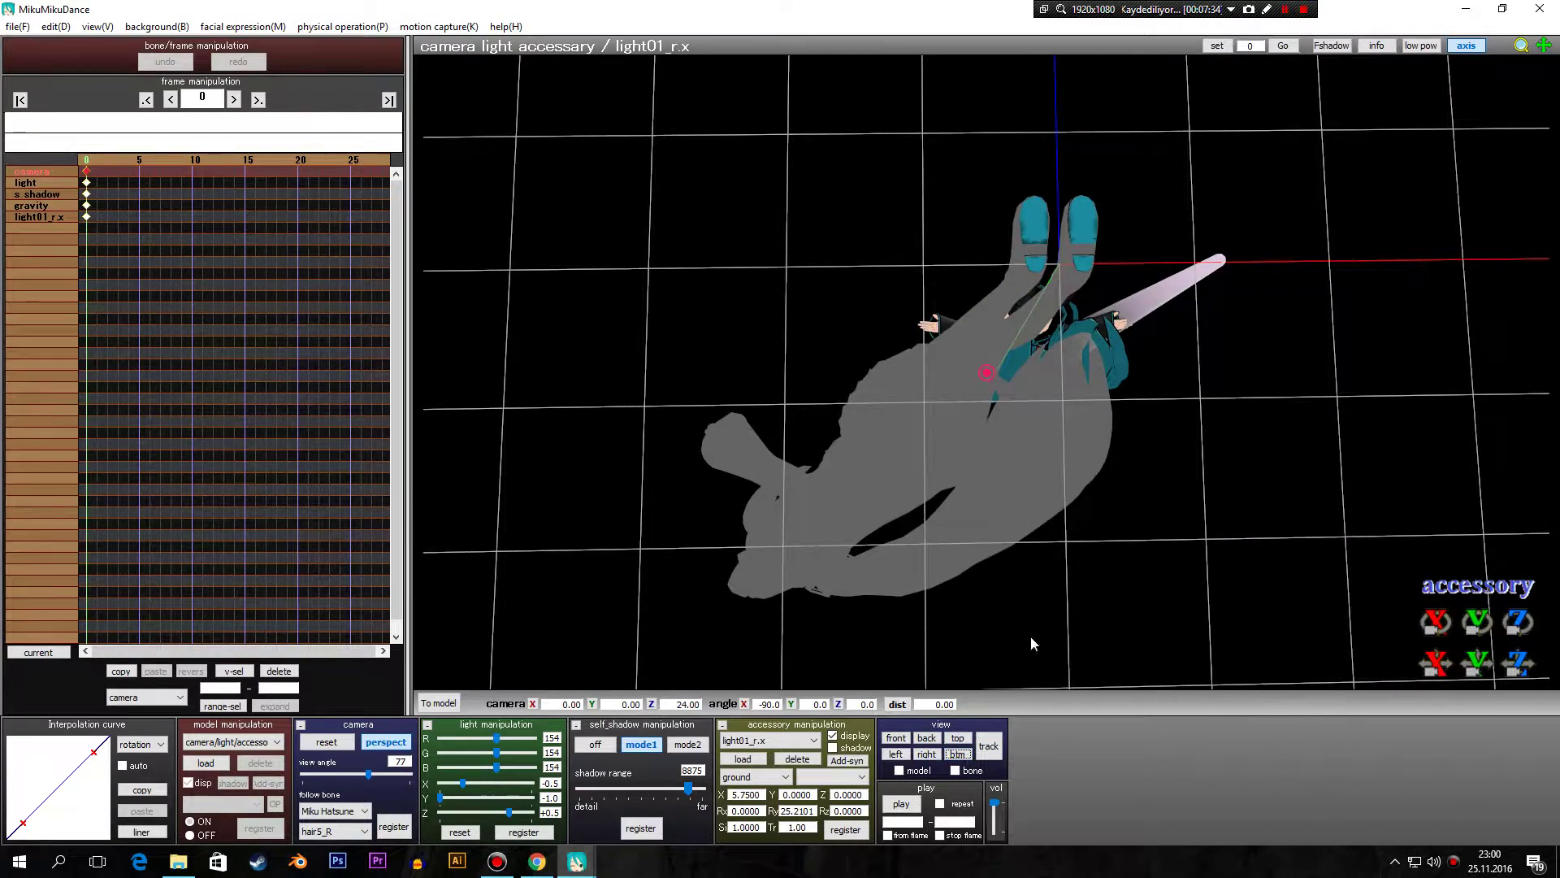
mouse_move(1061, 485)
right_mouse_down()
mouse_move(1032, 593)
mouse_move(1051, 470)
right_mouse_up()
right_click_drag(1096, 420, 1061, 394)
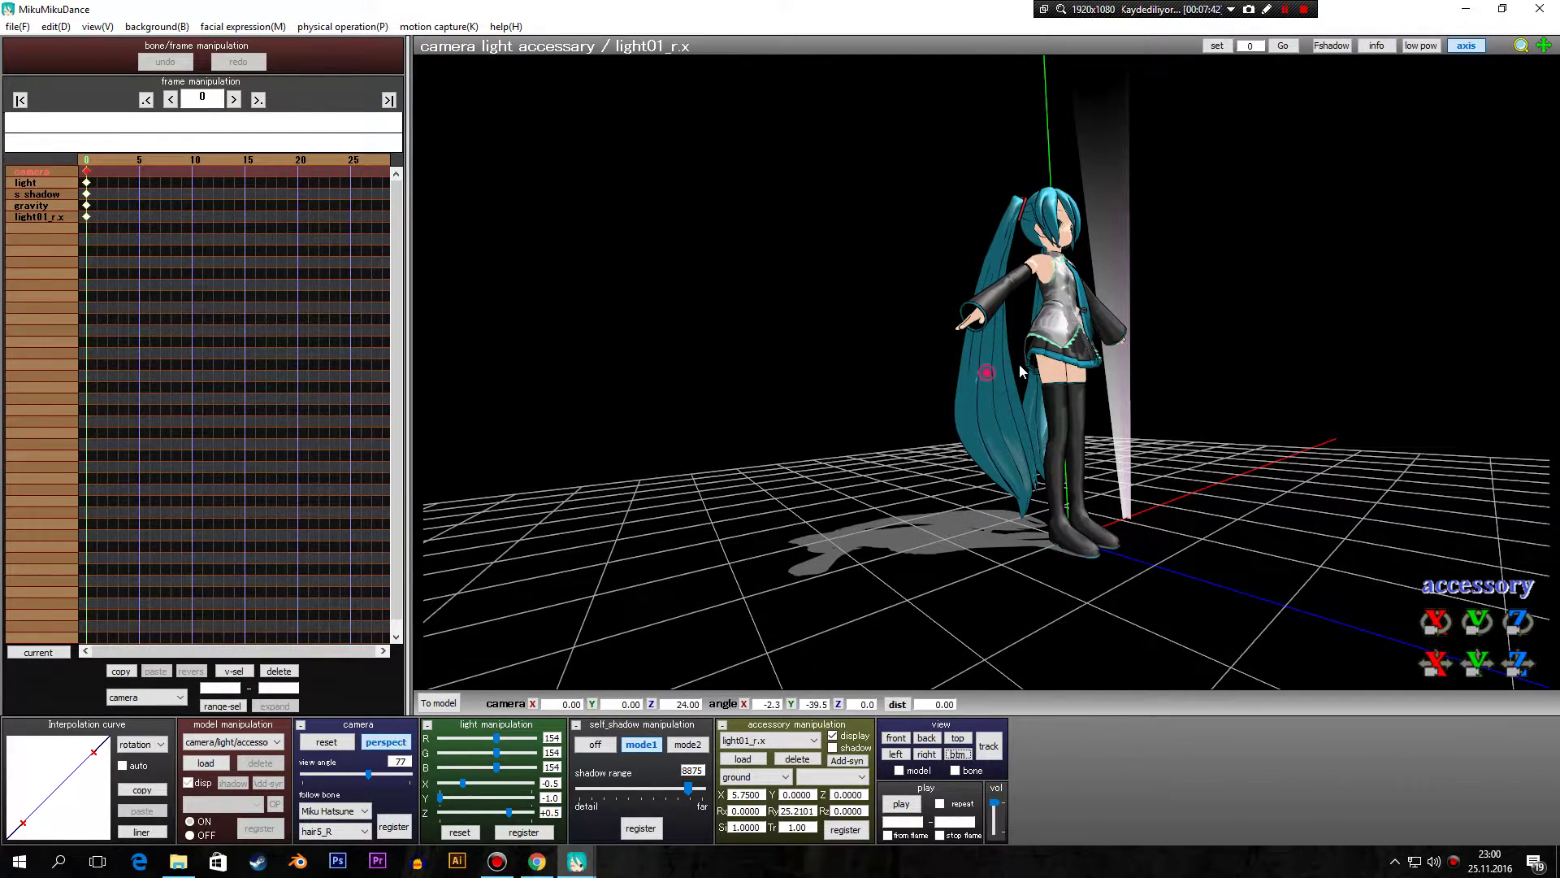
Turn on view tracking, deselect the camera keyframe at frame 0 and orbit around the model
left_click(991, 752)
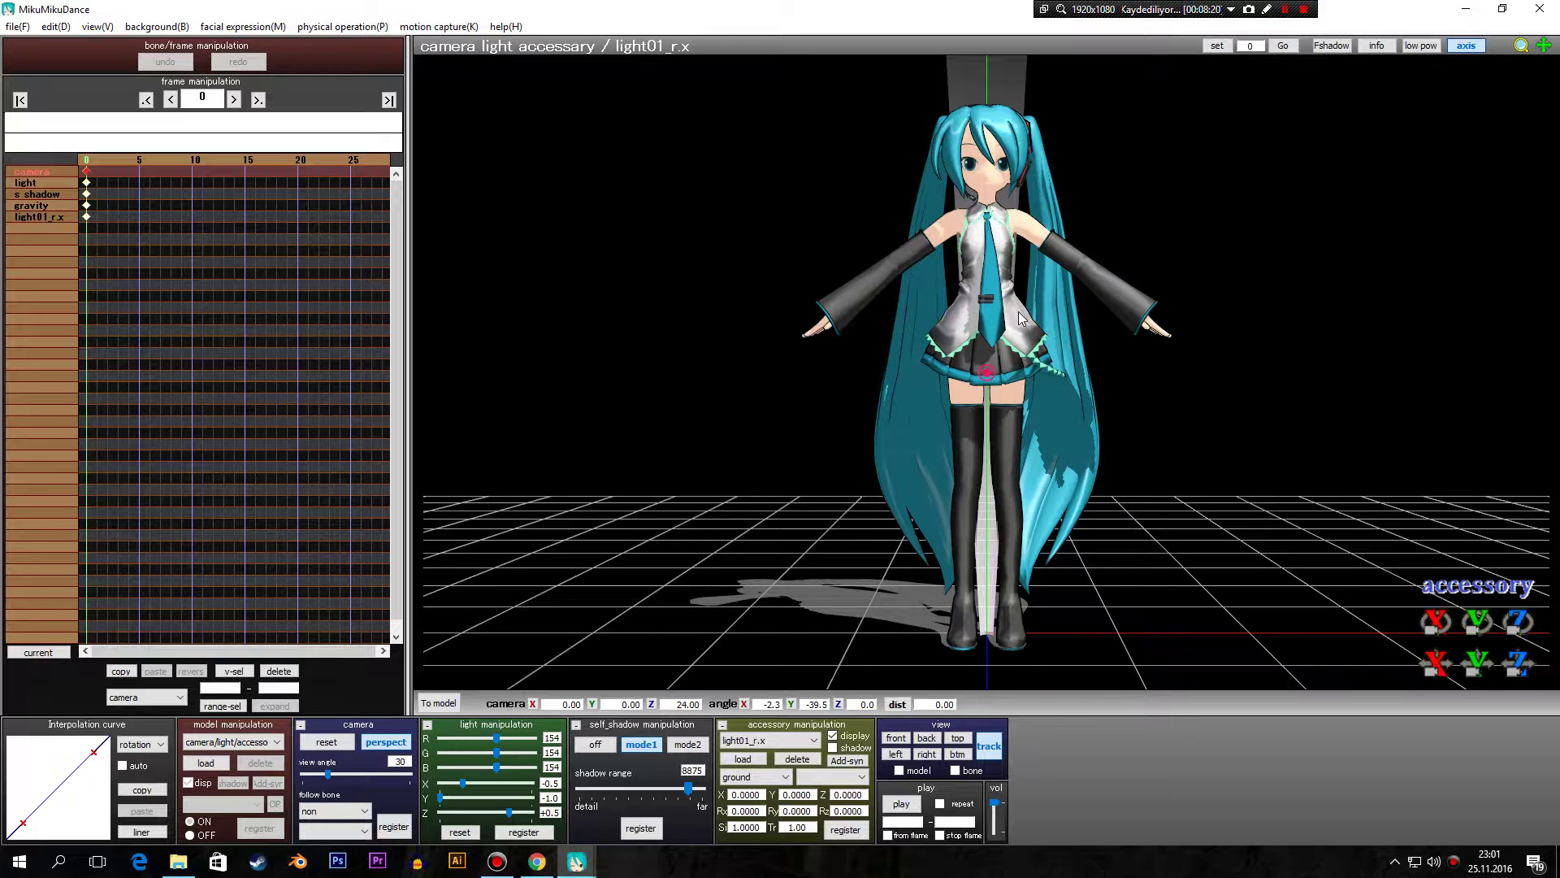
left_click(82, 179)
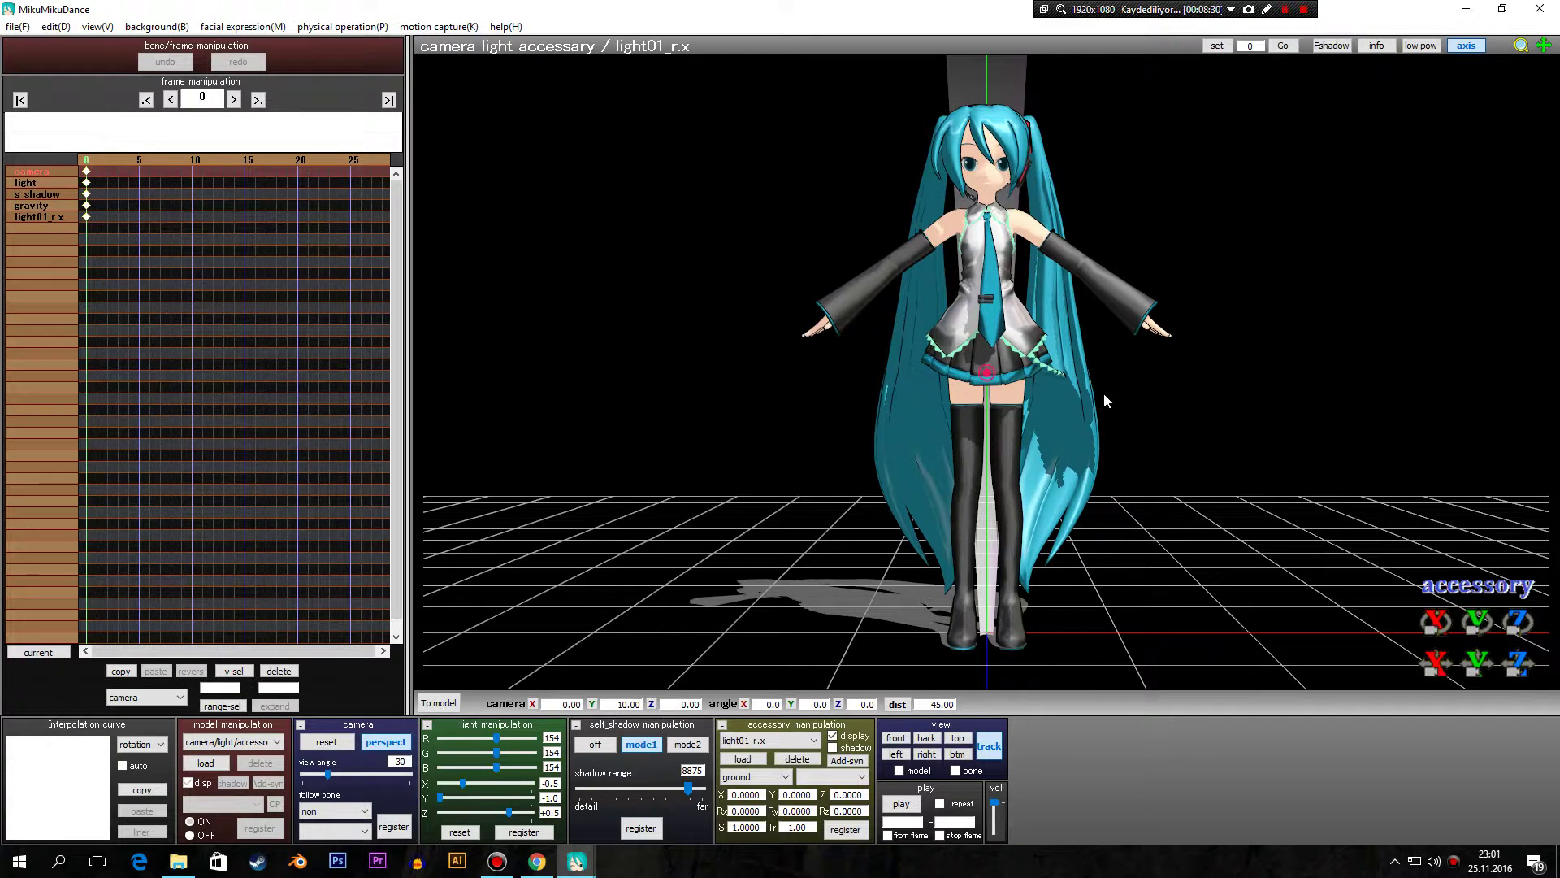
right_click_drag(1168, 398, 997, 415)
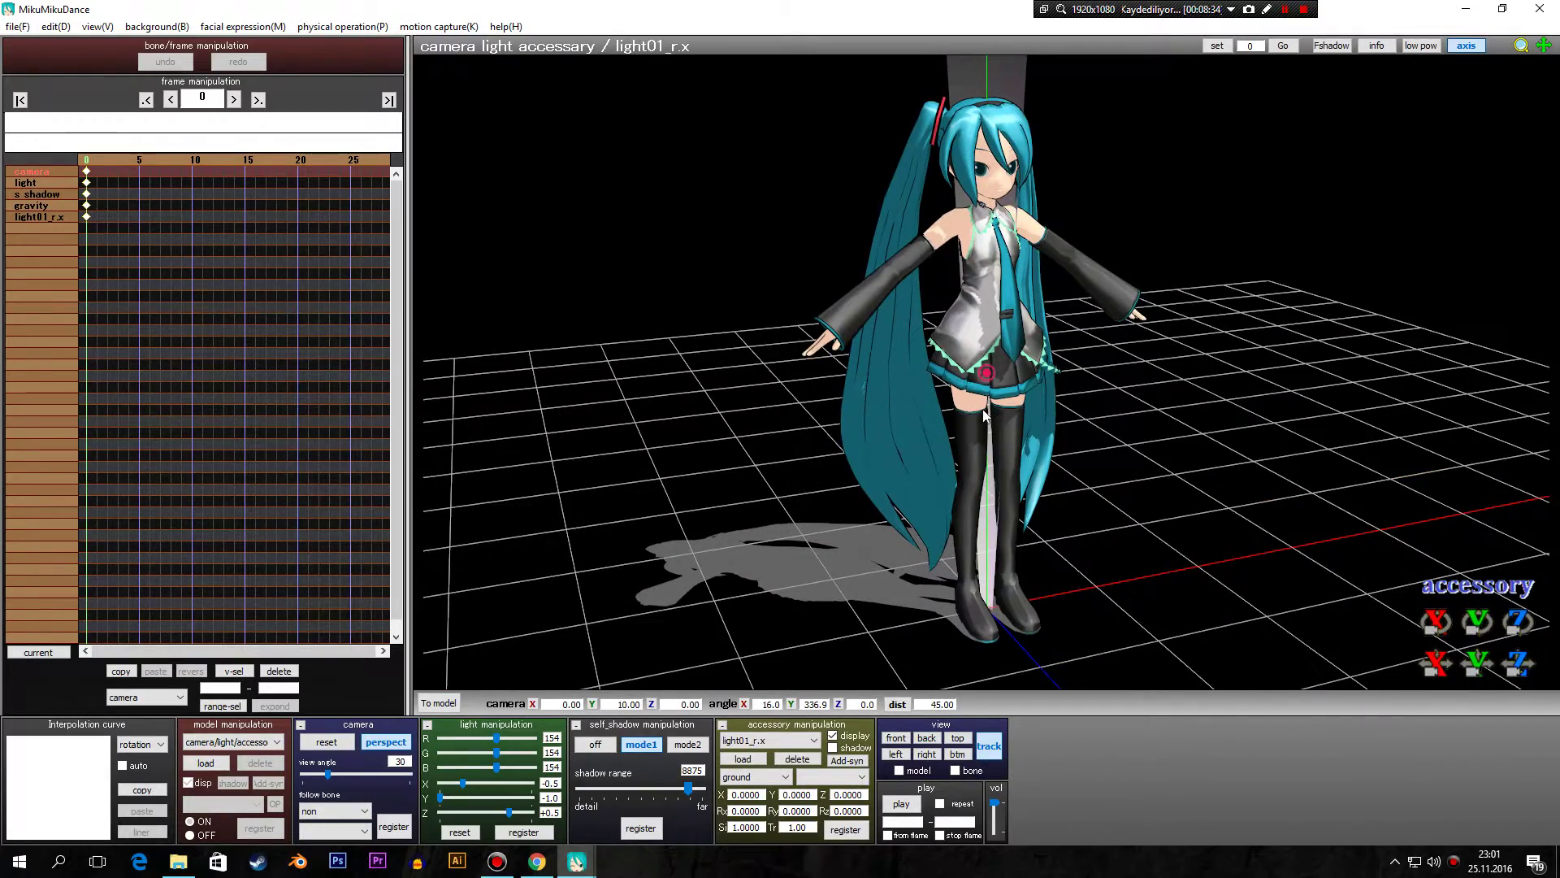